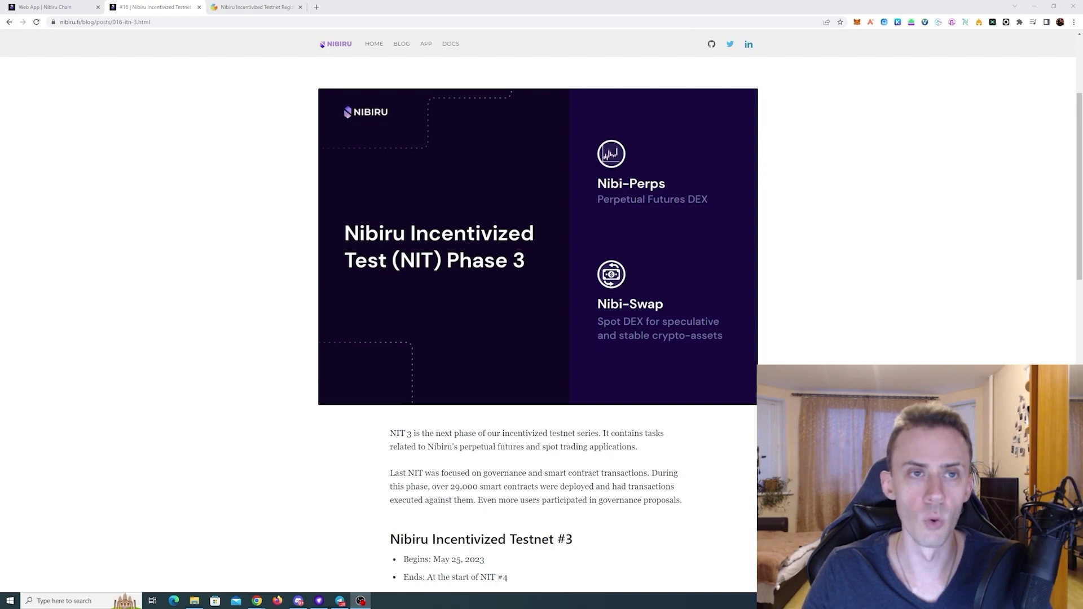
Check the Gleam registration page: 127 entries, 5 days left, all seven entry tasks completed.
{"action": "left_click", "coordinate": [258, 5]}
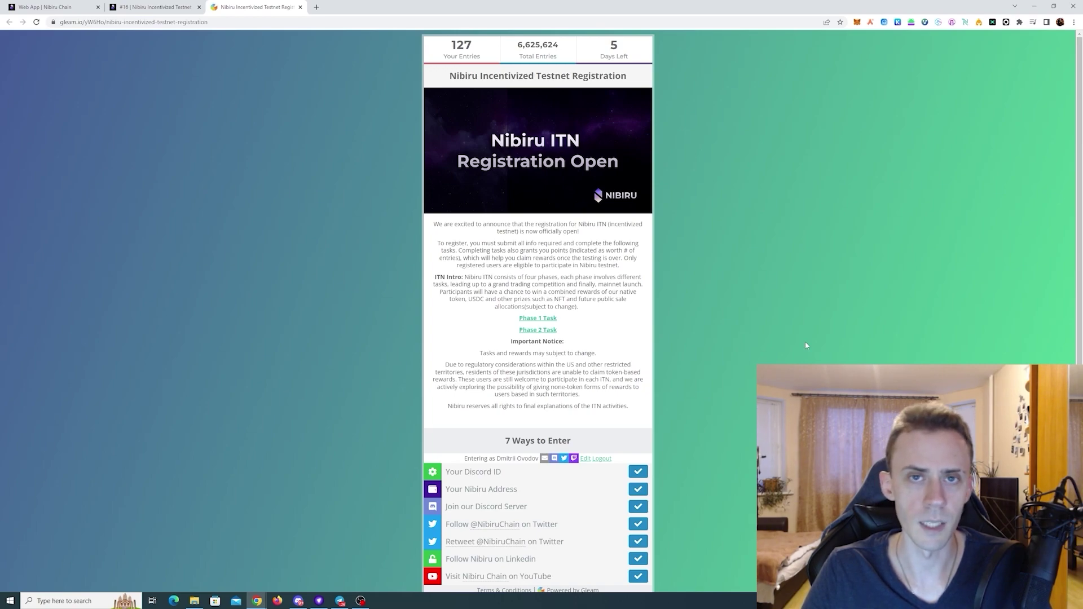
Scroll the Phase 3 blog post to the Testnet #3 task lists and highlight the $500 reward.
{"action": "key", "text": "ctrl+shift+Tab"}
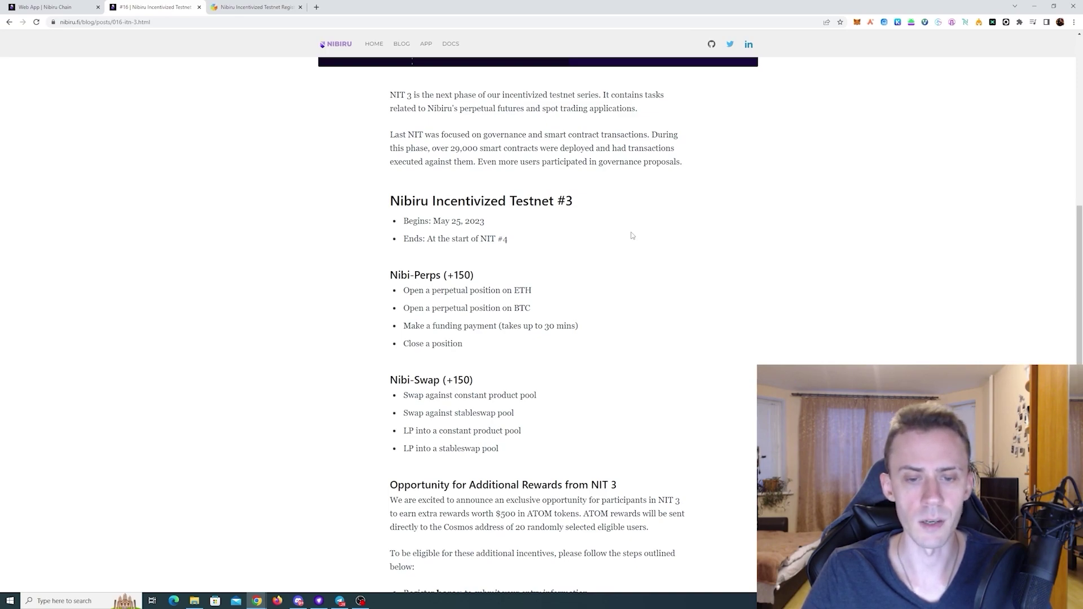
{"action": "scroll", "coordinate": [632, 236], "scroll_direction": "down", "scroll_amount": 2}
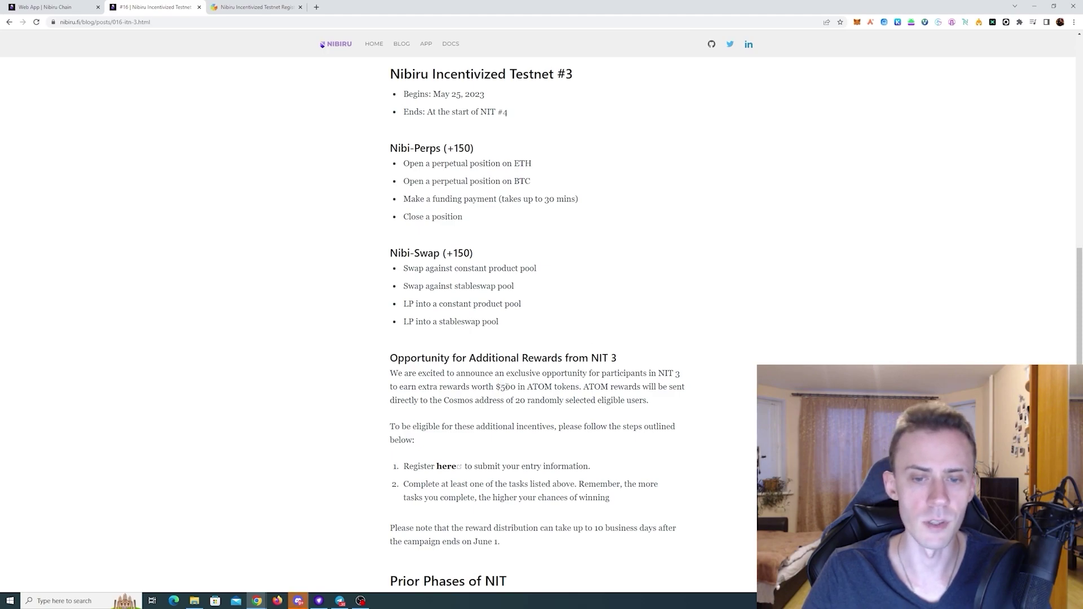
{"action": "double_click", "coordinate": [506, 388]}
{"action": "left_click", "coordinate": [517, 387]}
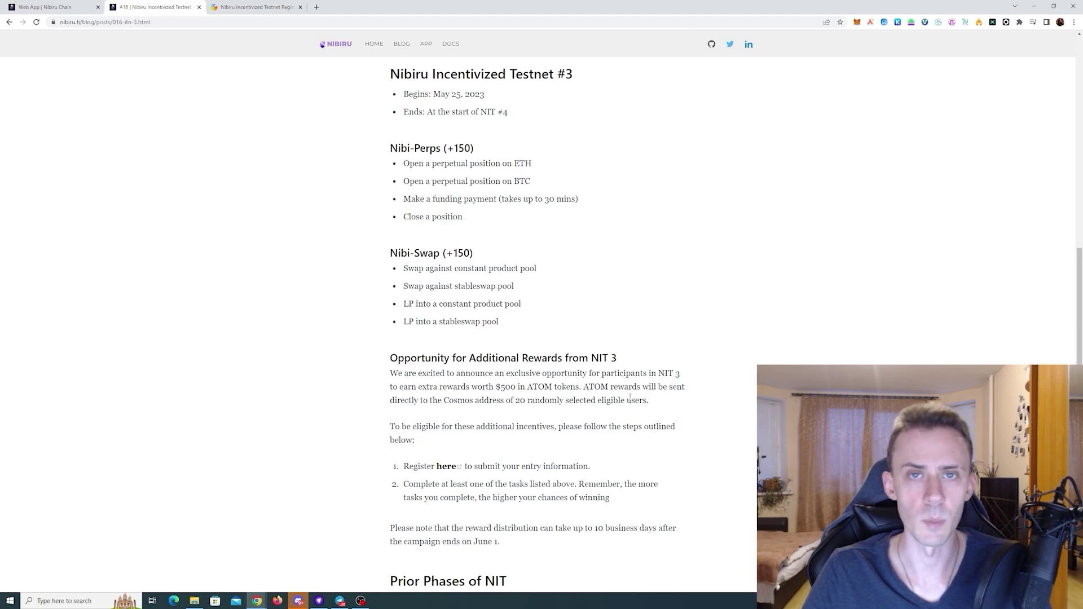
{"action": "scroll", "coordinate": [657, 197], "scroll_direction": "up", "scroll_amount": 1}
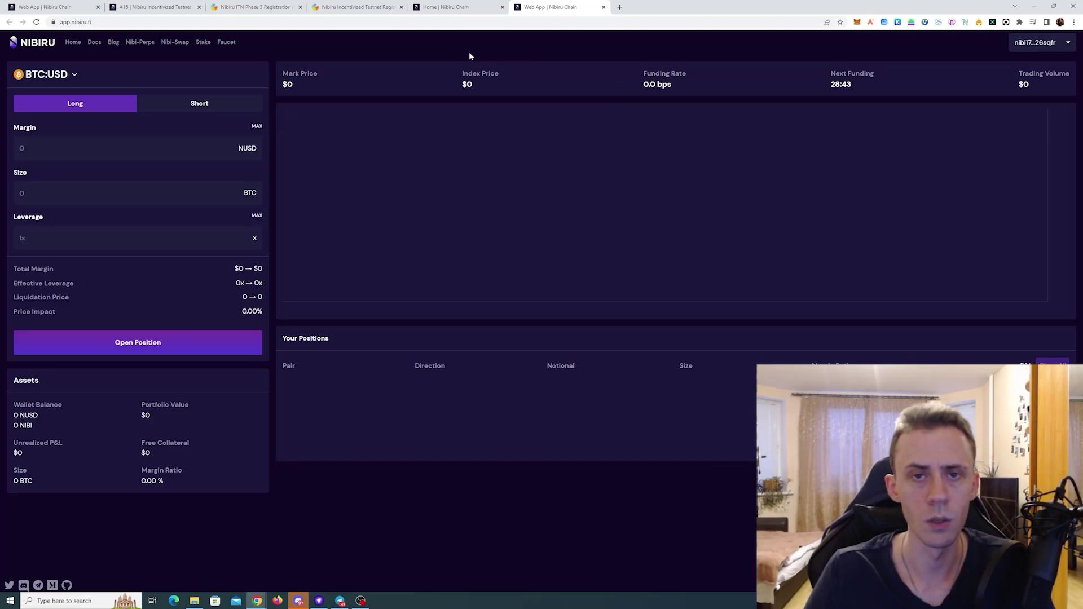
Look over the faucet page, then return to the NIT #3 blog post's Nibi-Perps and Nibi-Swap lists.
{"action": "left_click", "coordinate": [226, 45]}
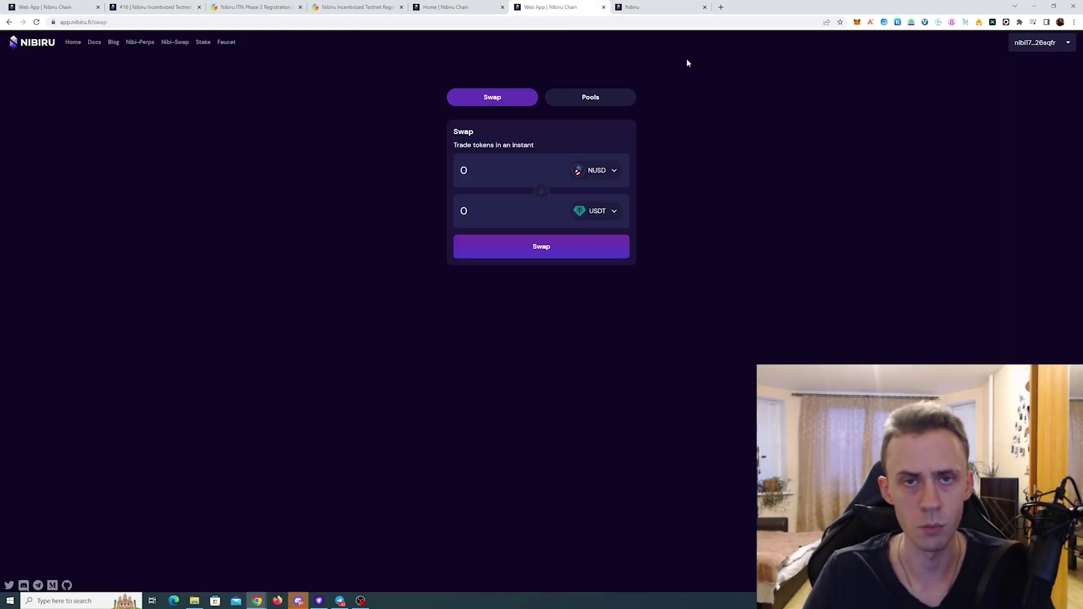
{"action": "left_click", "coordinate": [152, 7]}
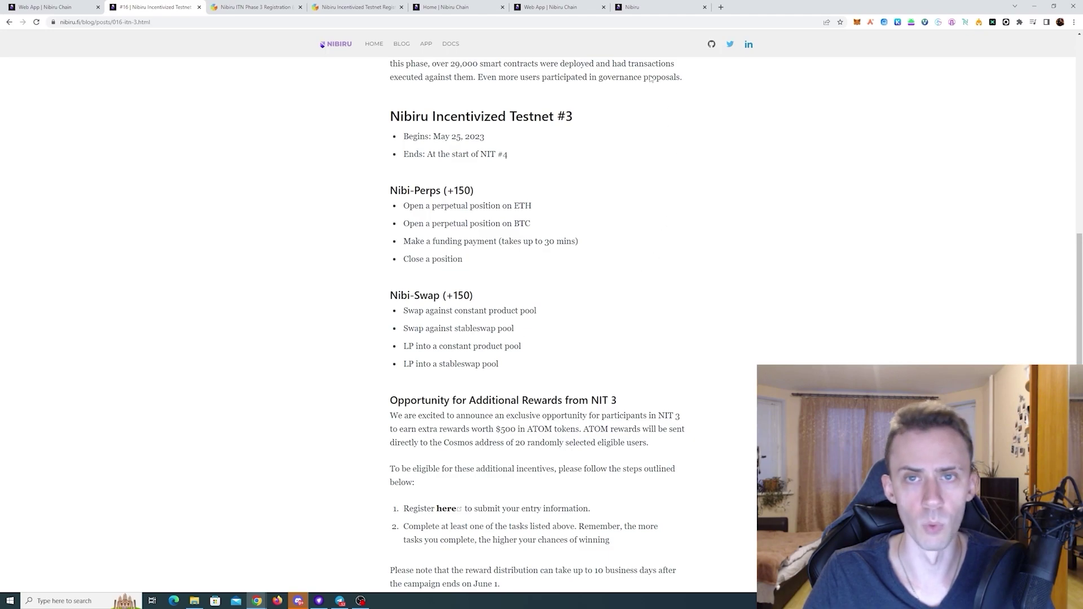
Swap 1 NIBI for NUSD and approve the transaction in Keplr.
{"action": "left_click", "coordinate": [550, 7]}
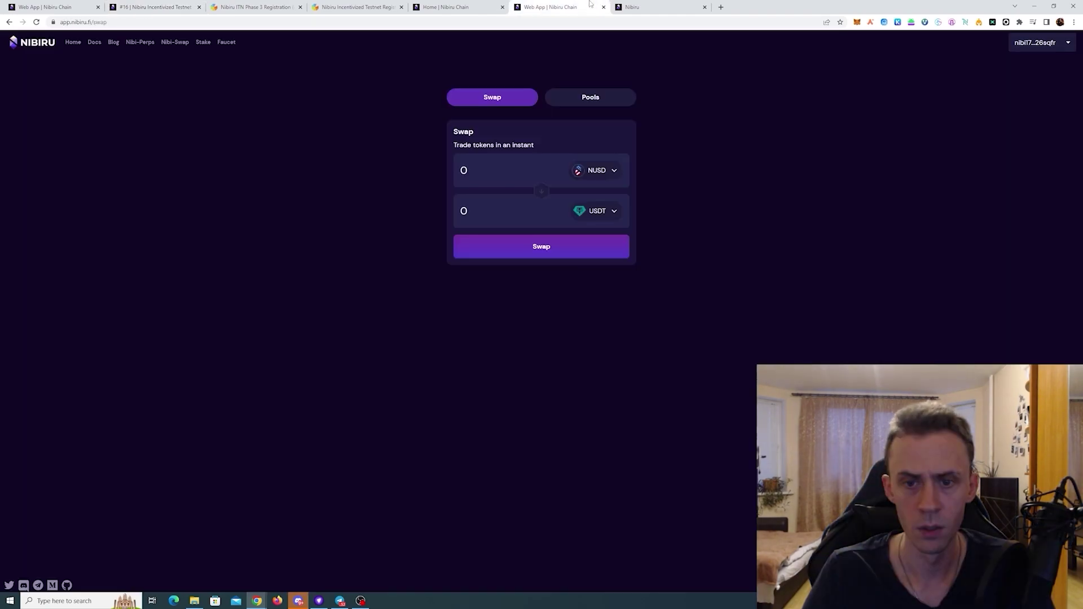
{"action": "left_click", "coordinate": [617, 173]}
{"action": "left_click", "coordinate": [599, 230]}
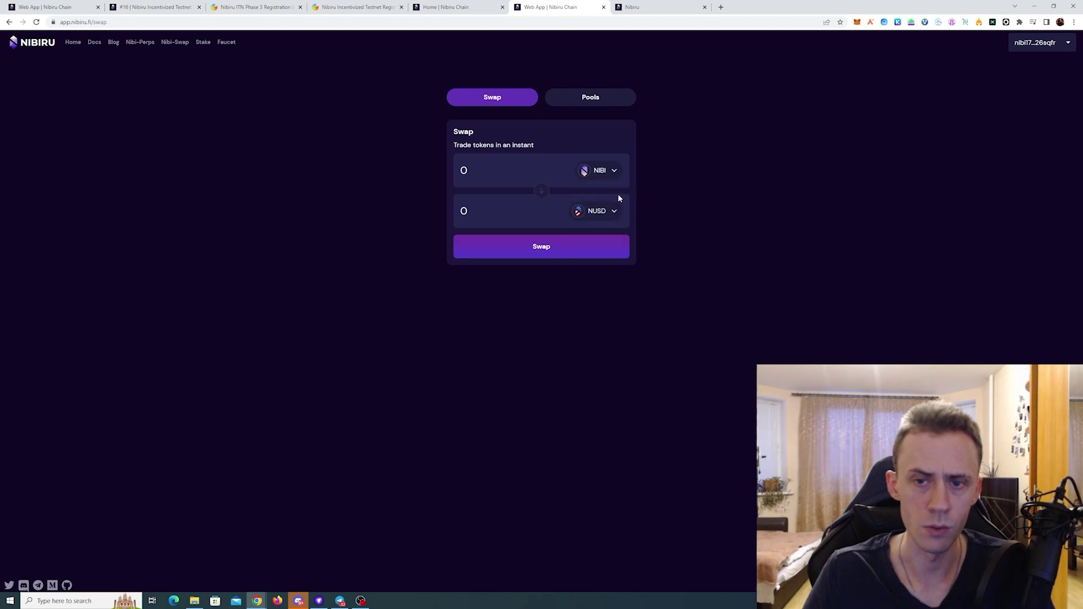
{"action": "left_click", "coordinate": [616, 211]}
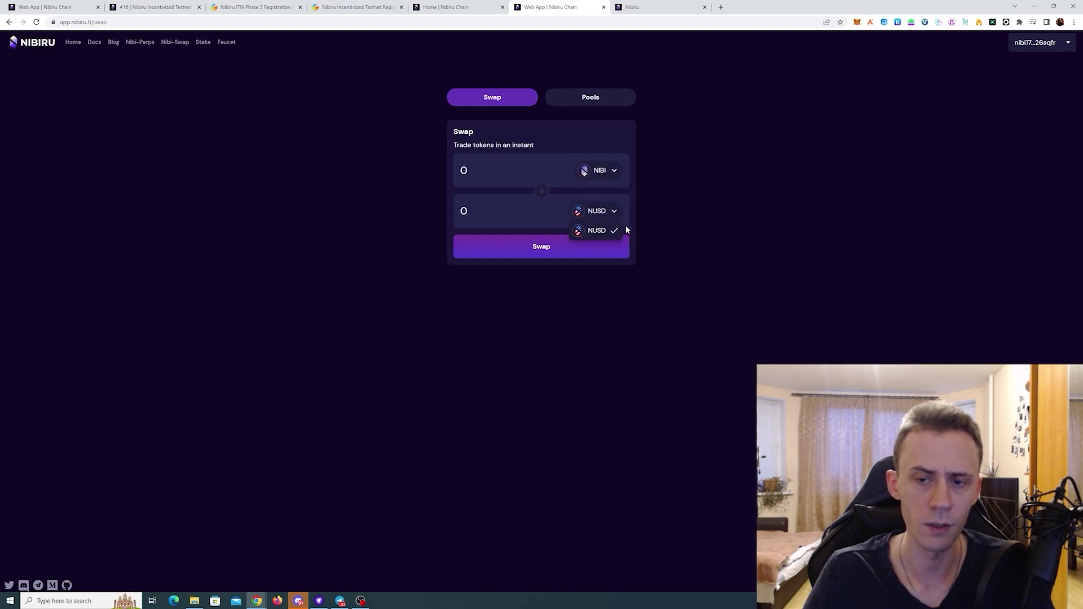
{"action": "left_click", "coordinate": [621, 211]}
{"action": "left_click", "coordinate": [512, 171]}
{"action": "type", "text": "1"}
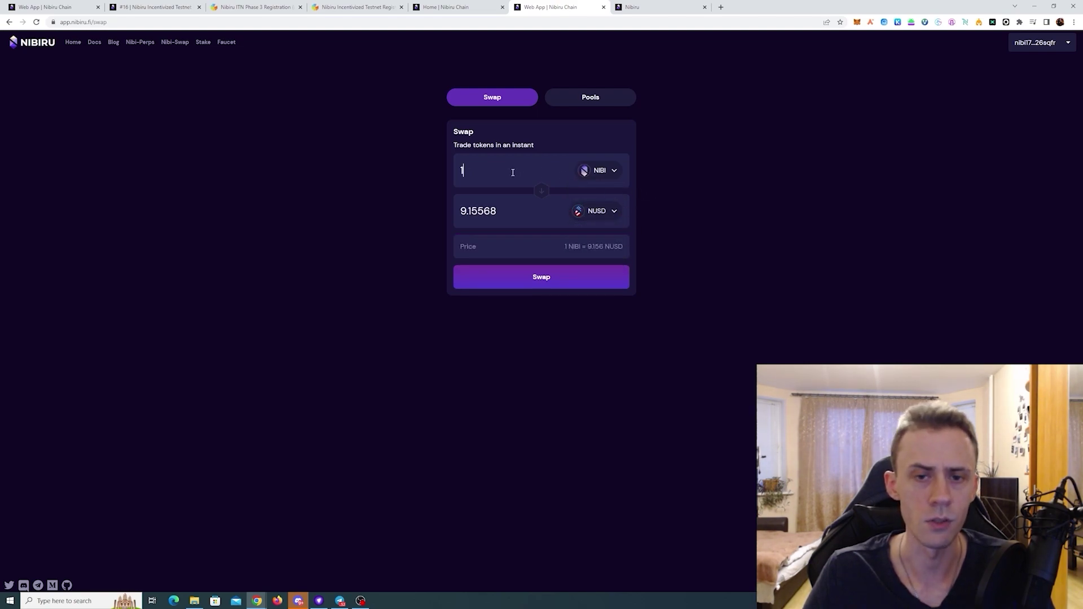
{"action": "left_click", "coordinate": [508, 280]}
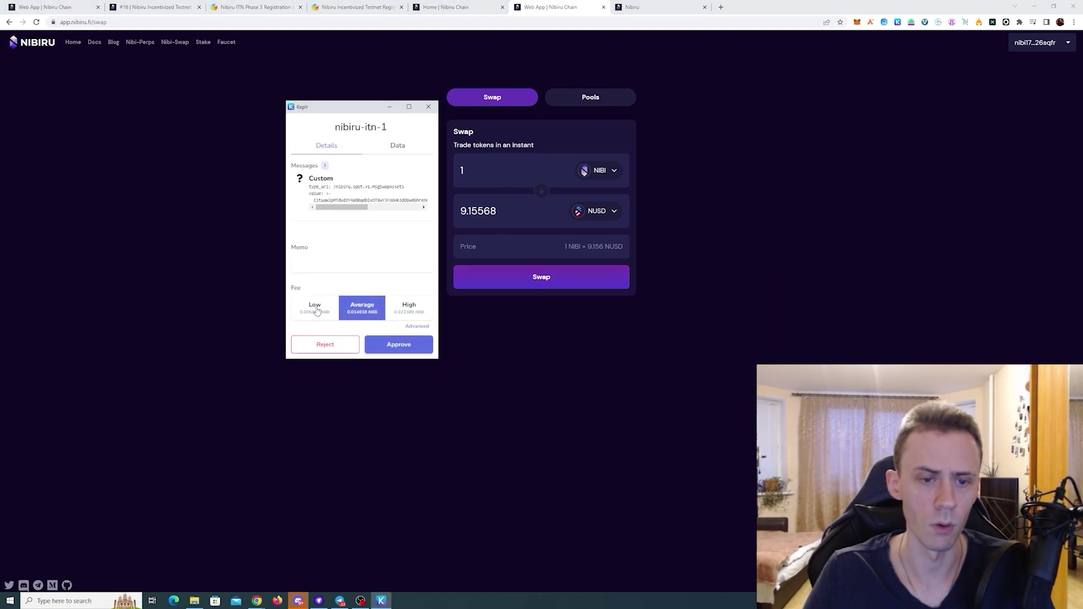
{"action": "left_click", "coordinate": [395, 344]}
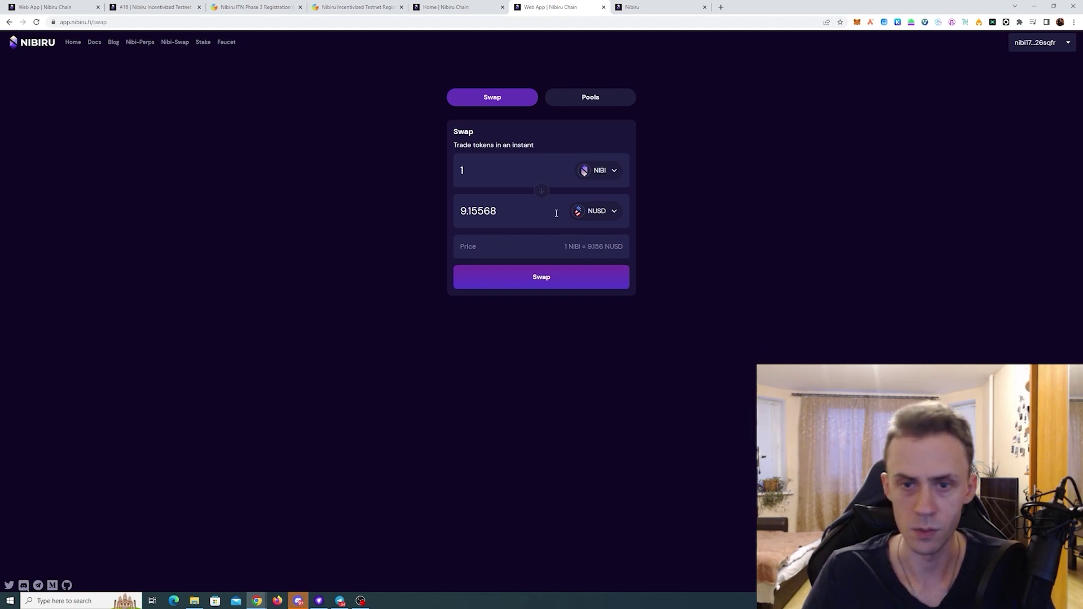
Reverse the swap direction and enter 10 NUSD to sell for NIBI.
{"action": "left_click", "coordinate": [541, 191]}
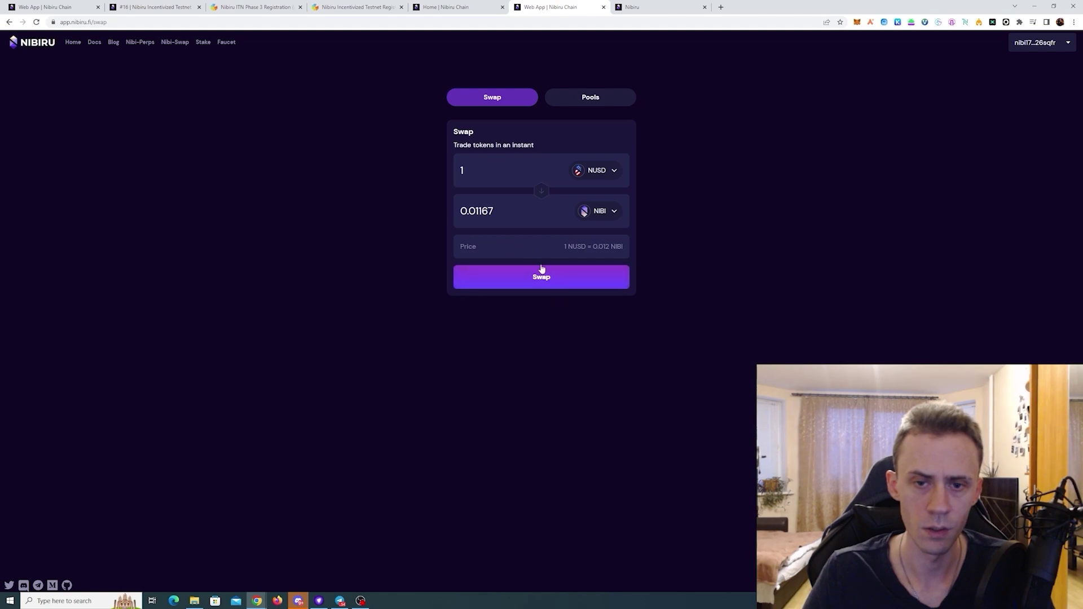
{"action": "left_click", "coordinate": [473, 171]}
{"action": "type", "text": "0"}
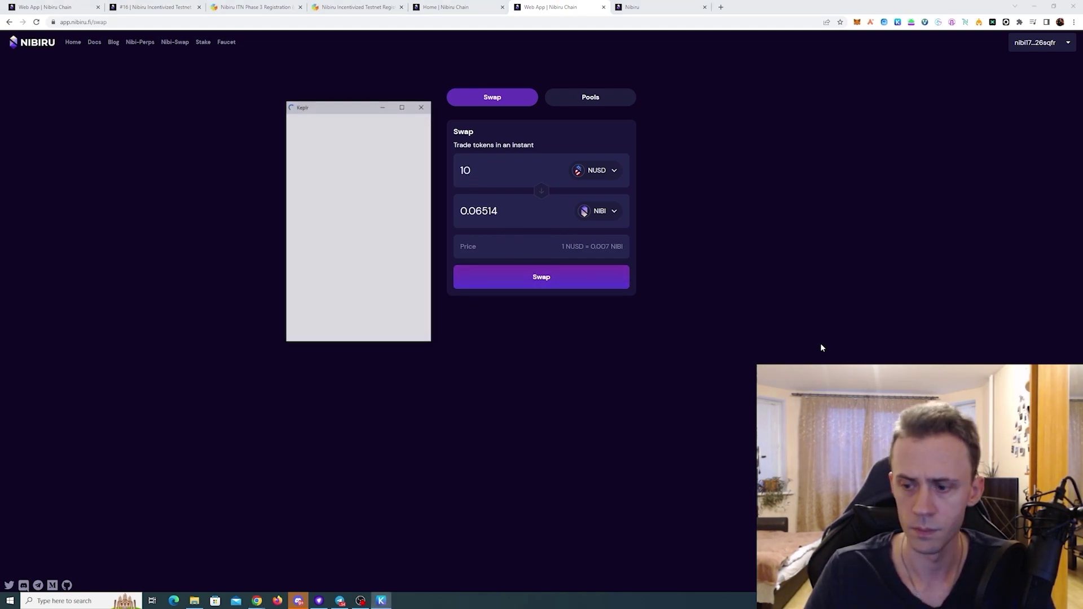
Approve the 10 NUSD-to-NIBI swap, then swap USDT for NUSD and approve it in Keplr.
{"action": "left_click", "coordinate": [399, 345]}
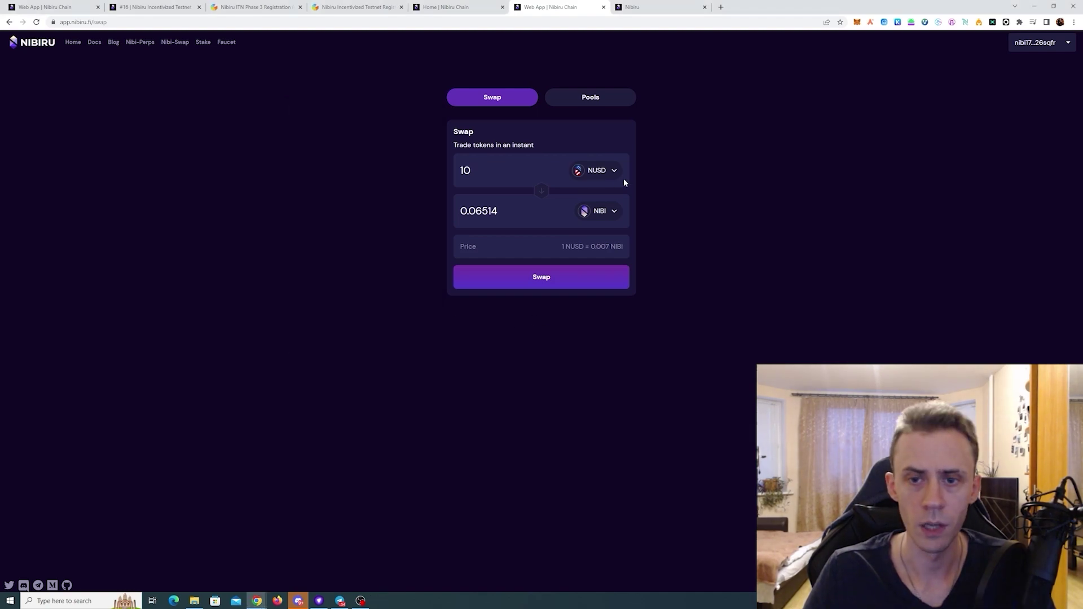
{"action": "left_click", "coordinate": [610, 170]}
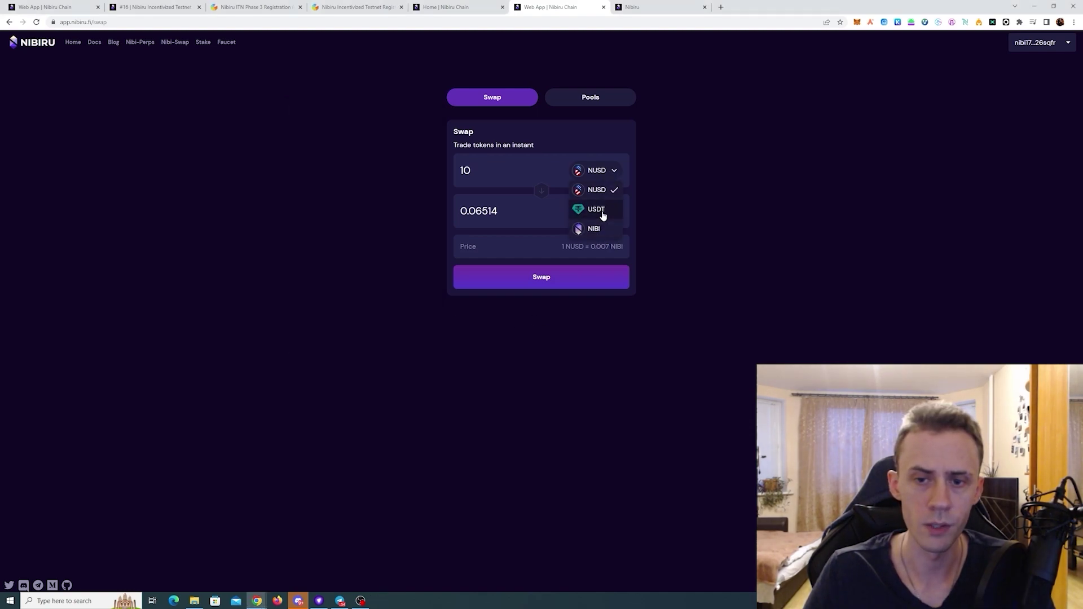
{"action": "left_click", "coordinate": [596, 209]}
{"action": "left_click", "coordinate": [616, 213]}
{"action": "left_click", "coordinate": [621, 214]}
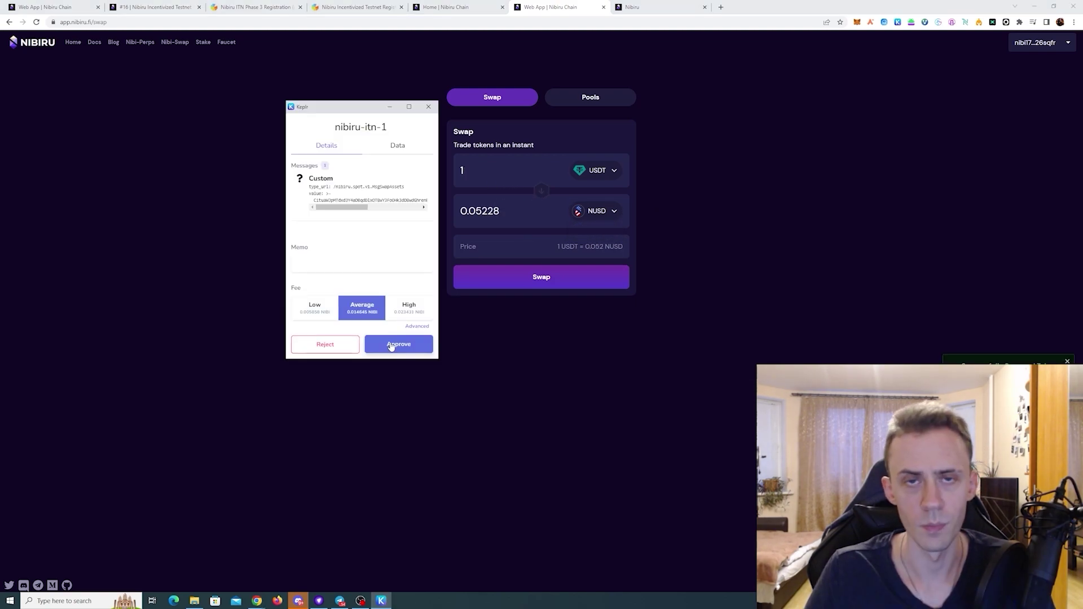
{"action": "left_click", "coordinate": [394, 345]}
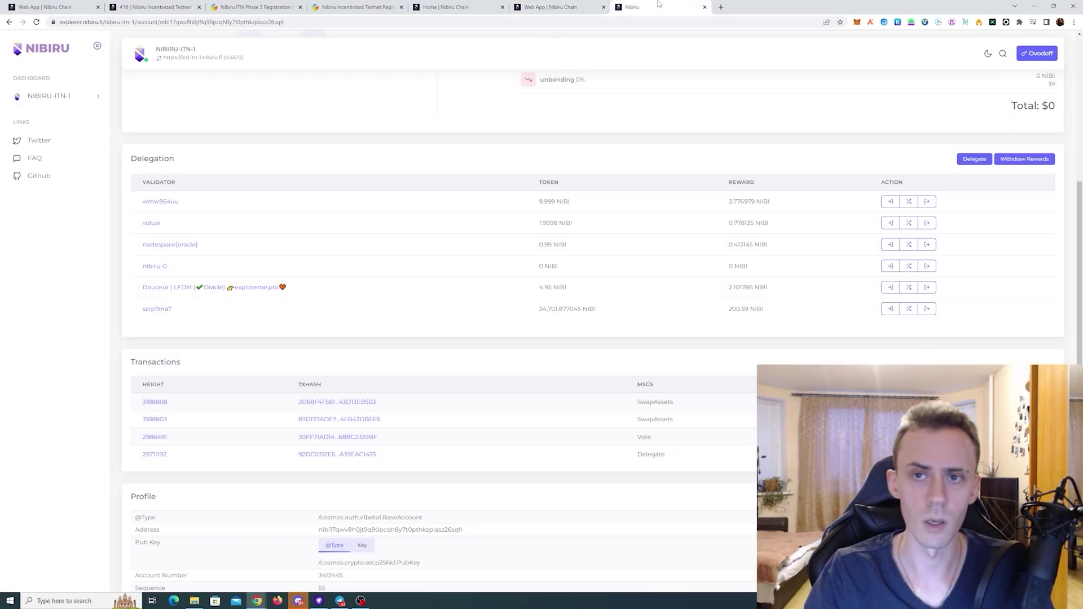
Reload the explorer account page and check the four new SwapAssets transactions and delegations.
{"action": "left_click", "coordinate": [669, 7]}
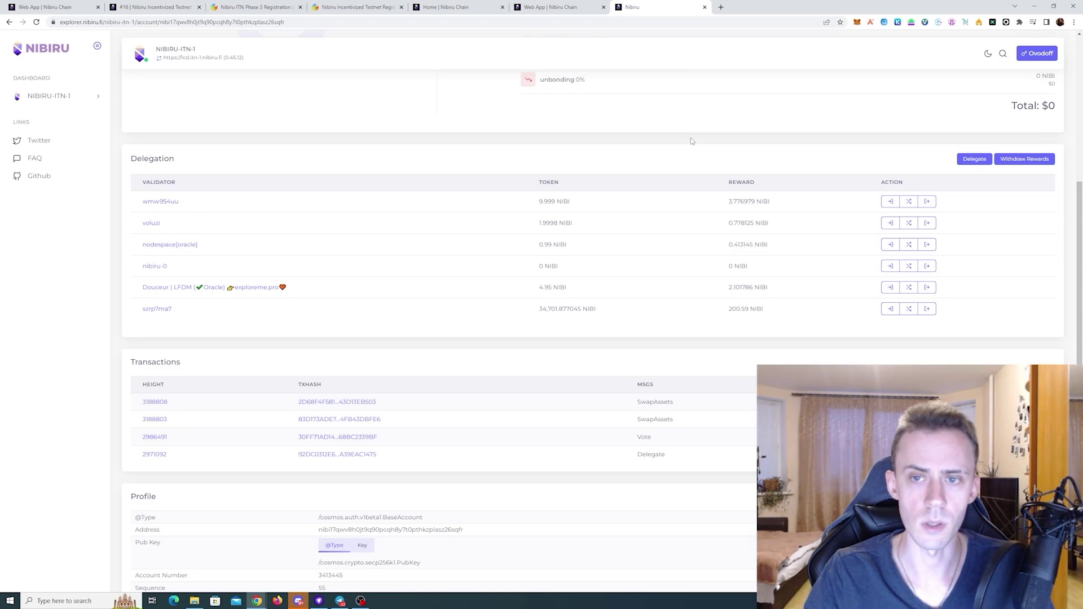
{"action": "scroll", "coordinate": [691, 141], "scroll_direction": "up", "scroll_amount": 2}
{"action": "scroll", "coordinate": [652, 263], "scroll_direction": "down", "scroll_amount": 3}
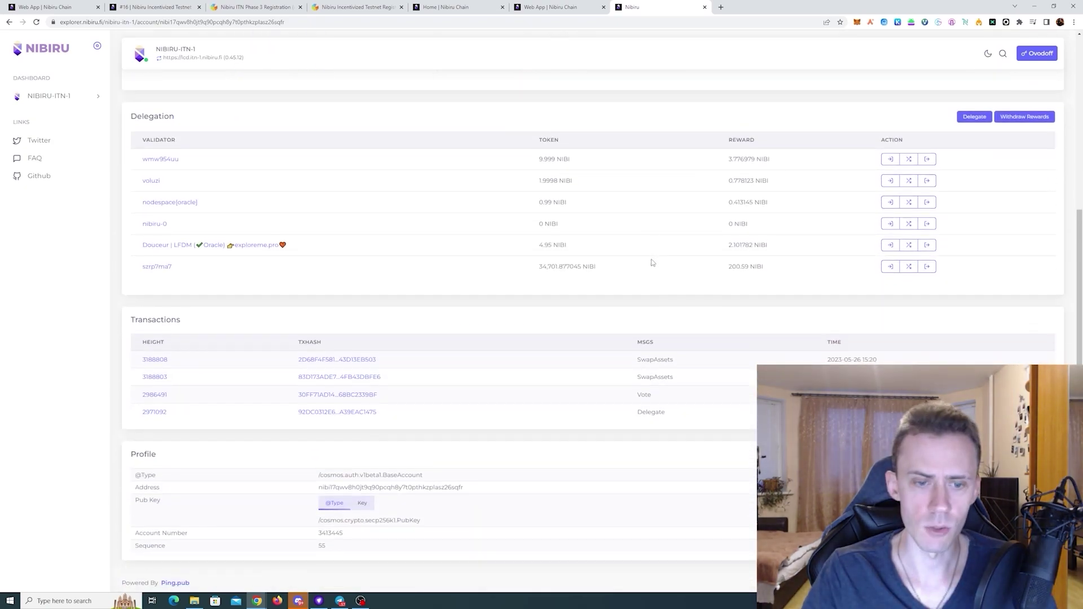
{"action": "key", "text": "F5"}
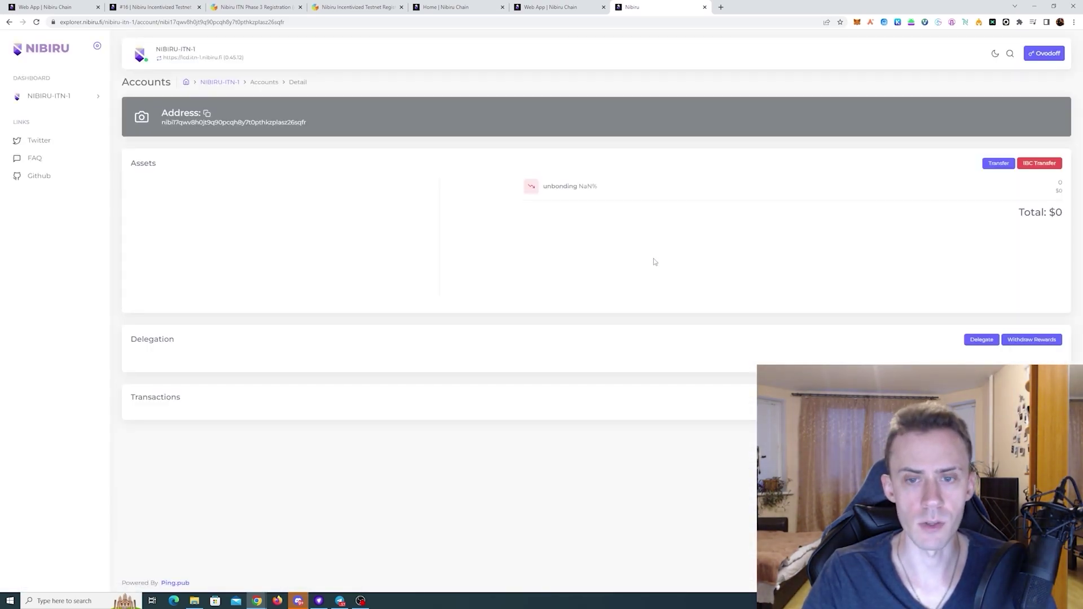
{"action": "scroll", "coordinate": [655, 262], "scroll_direction": "down", "scroll_amount": 3}
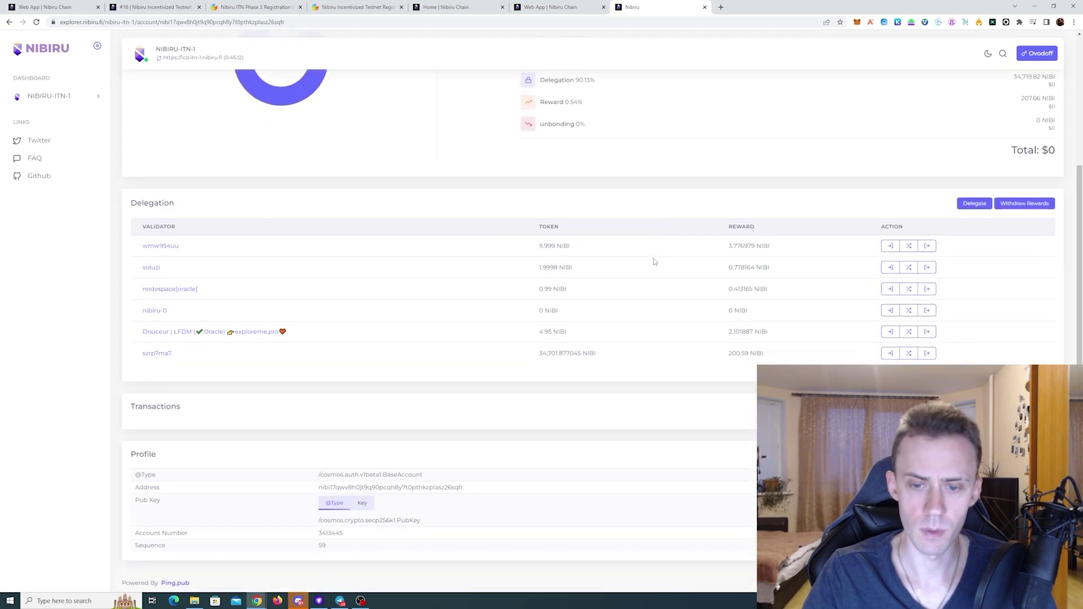
{"action": "scroll", "coordinate": [653, 262], "scroll_direction": "down", "scroll_amount": 3}
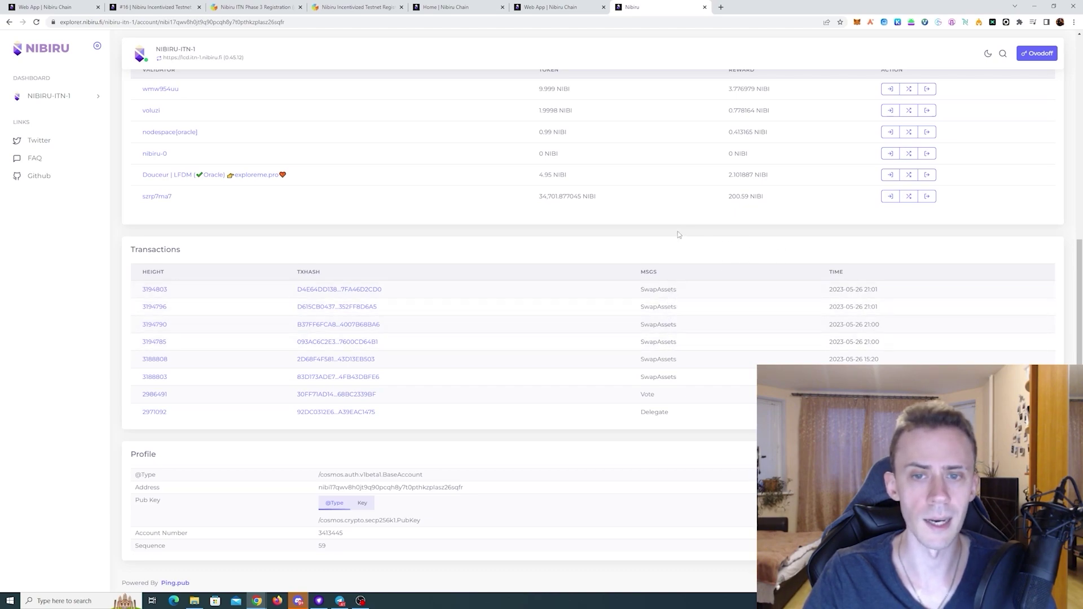
{"action": "key", "text": "ctrl+Tab"}
Fill the NUSD/USDT pool deposit form with 50 USDT and 50 NUSD, then close it and return to Pools.
{"action": "left_click", "coordinate": [599, 99]}
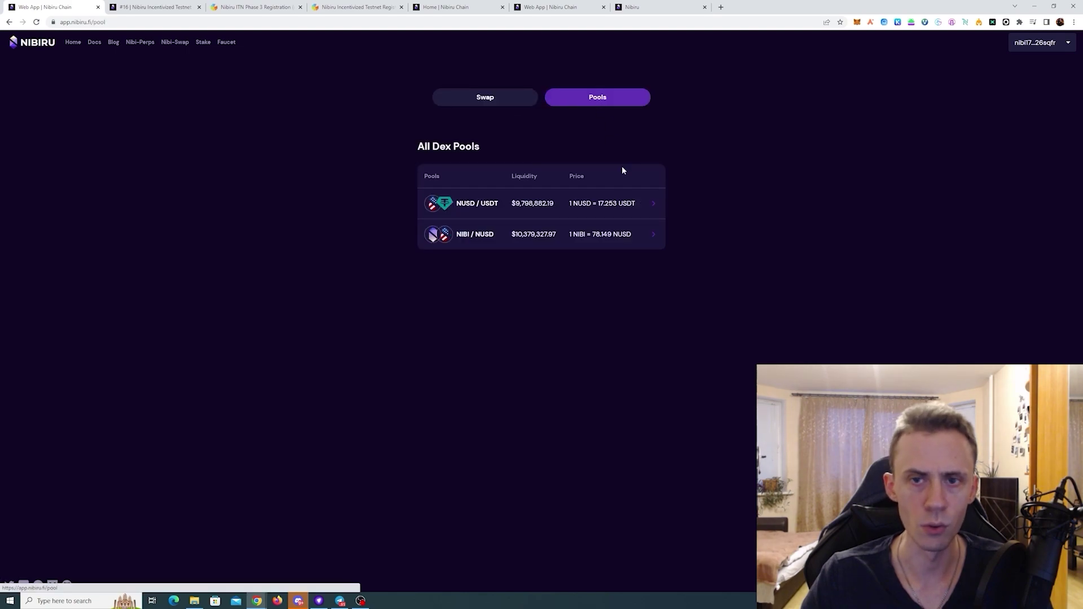
{"action": "left_click", "coordinate": [546, 201]}
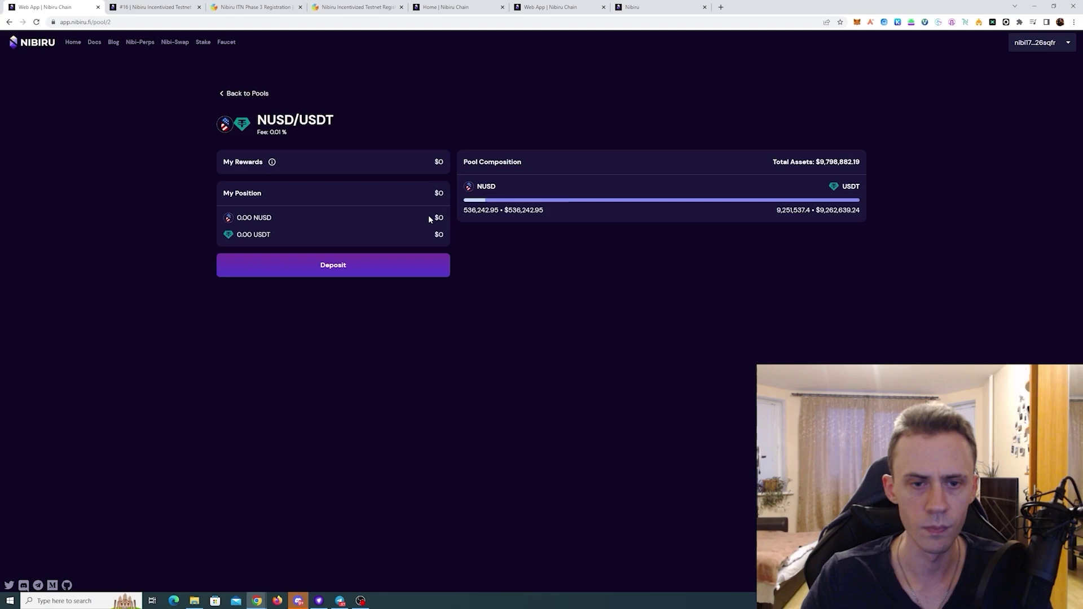
{"action": "left_click", "coordinate": [419, 271]}
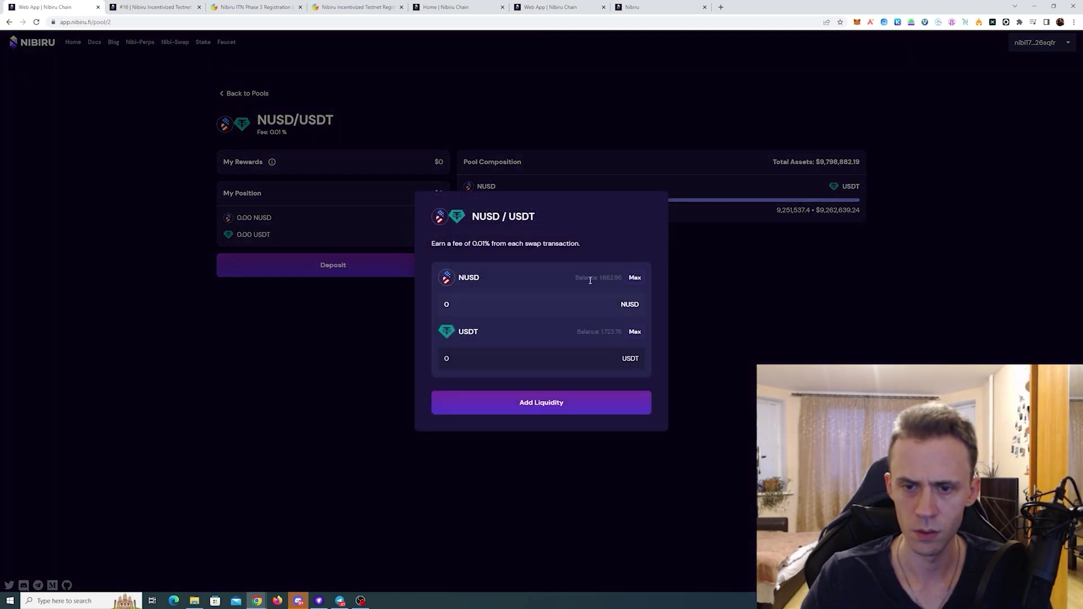
{"action": "left_click", "coordinate": [577, 362]}
{"action": "type", "text": "50"}
{"action": "left_click", "coordinate": [503, 304]}
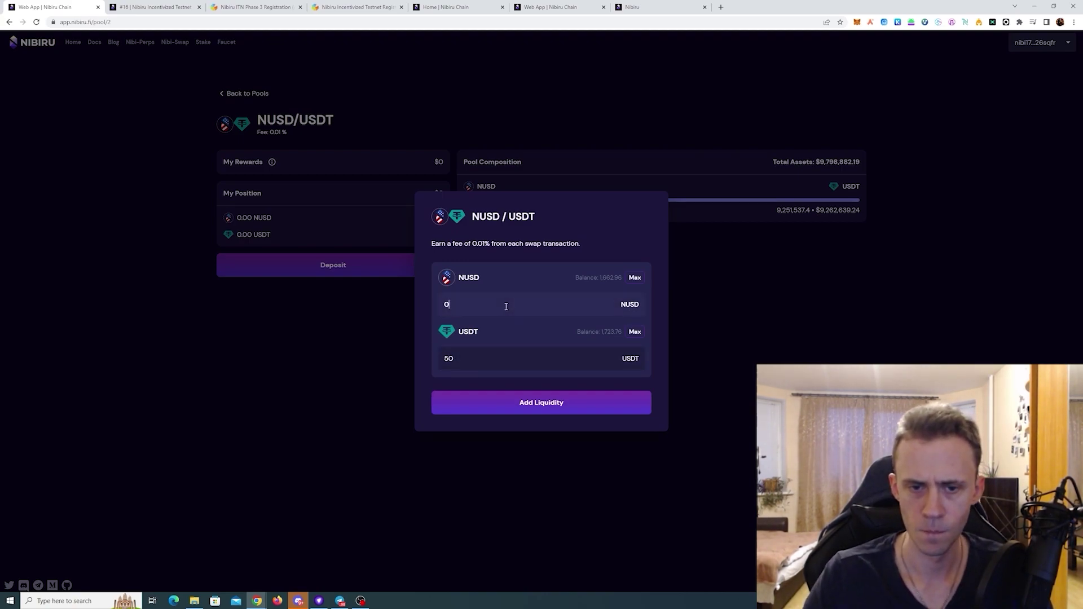
{"action": "type", "text": "50"}
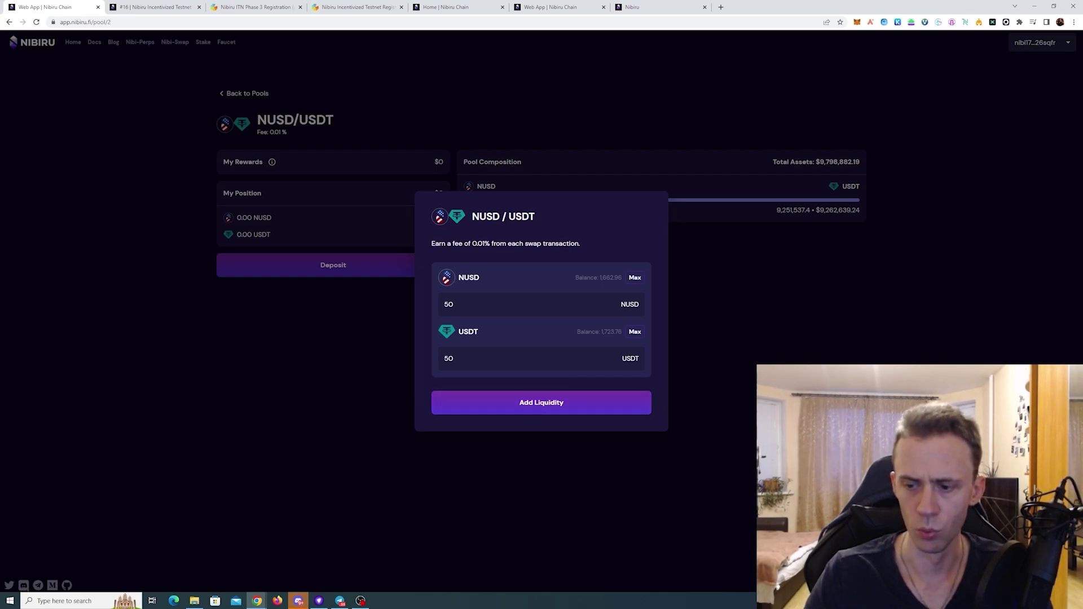
{"action": "left_click", "coordinate": [697, 198]}
{"action": "left_click", "coordinate": [235, 93]}
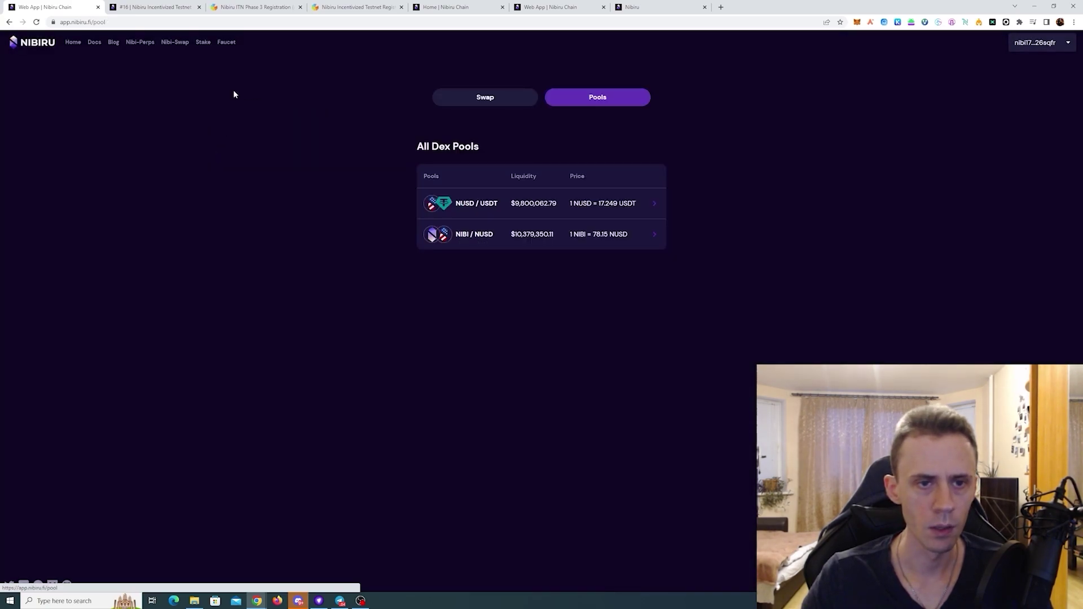
Enter 1 NIBI and 10 NUSD in the NIBI/NUSD deposit form, add liquidity and approve in Keplr.
{"action": "left_click", "coordinate": [539, 232]}
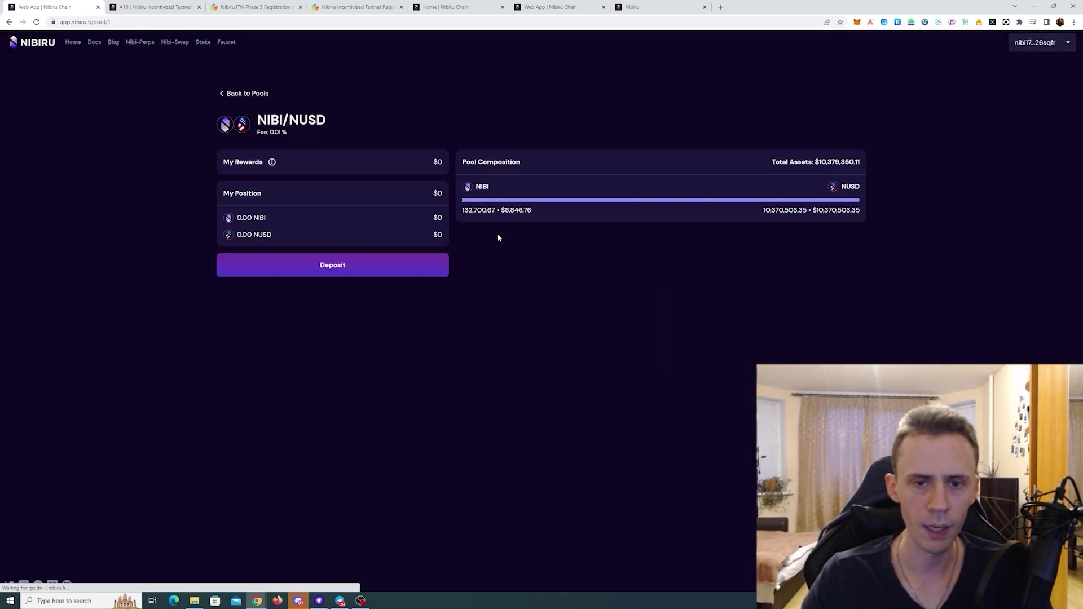
{"action": "left_click", "coordinate": [392, 270]}
{"action": "left_click", "coordinate": [553, 309]}
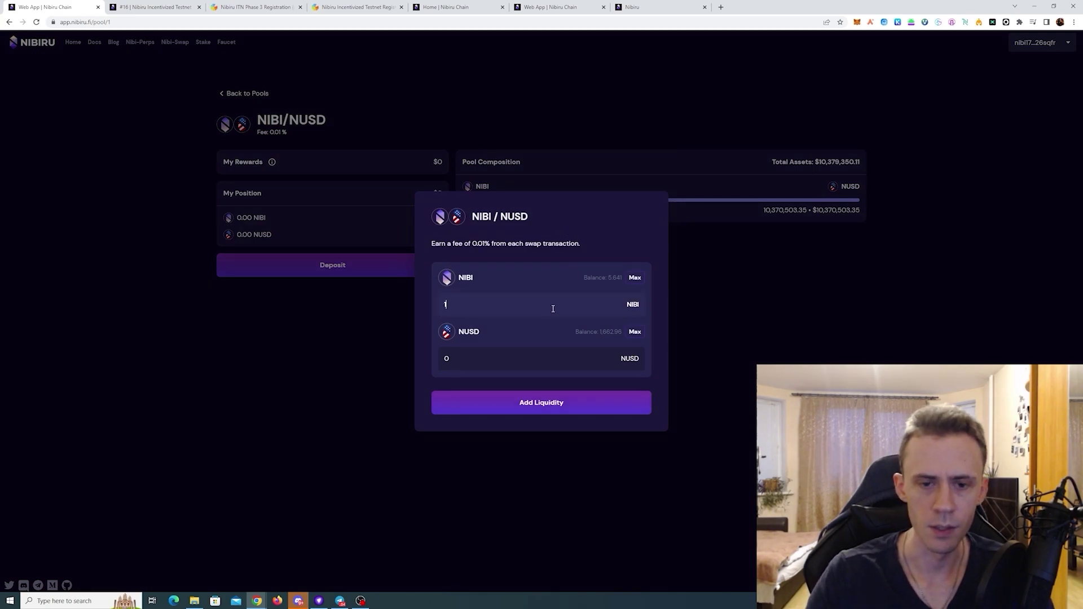
{"action": "type", "text": "1"}
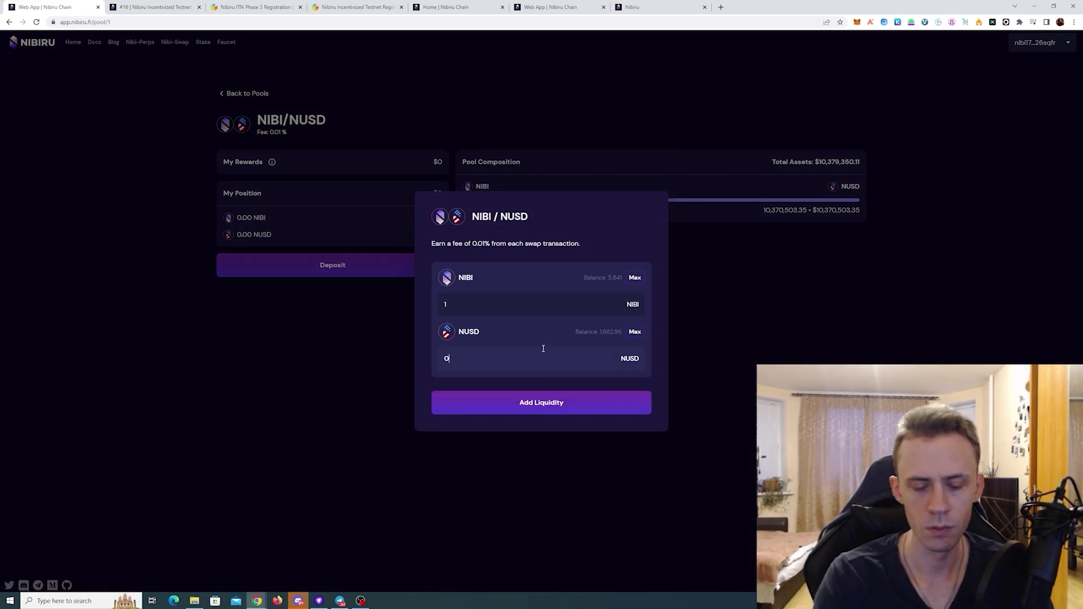
{"action": "left_click", "coordinate": [544, 350]}
{"action": "type", "text": "10"}
{"action": "left_click", "coordinate": [523, 403]}
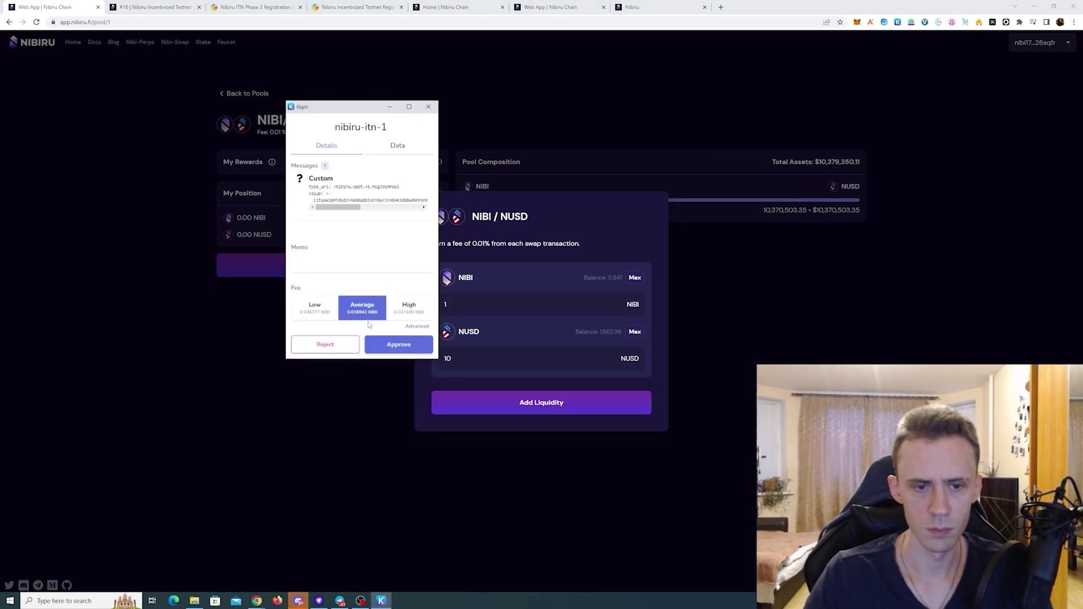
{"action": "left_click", "coordinate": [399, 344]}
Reload the explorer account page to confirm the new JoinPool and OpenPosition transactions.
{"action": "left_click", "coordinate": [657, 6]}
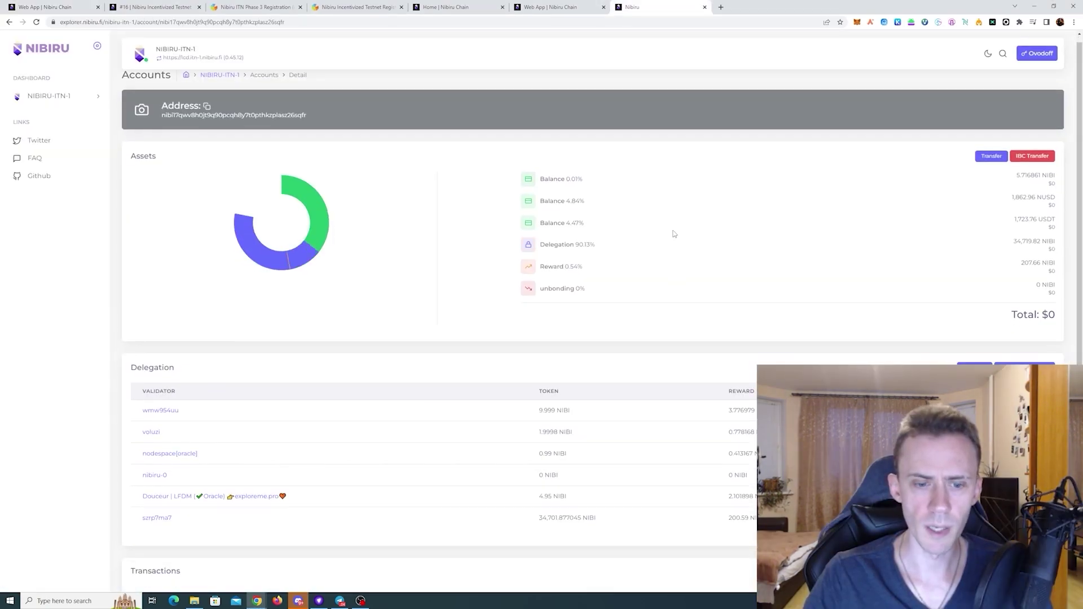
{"action": "scroll", "coordinate": [675, 232], "scroll_direction": "down", "scroll_amount": 6}
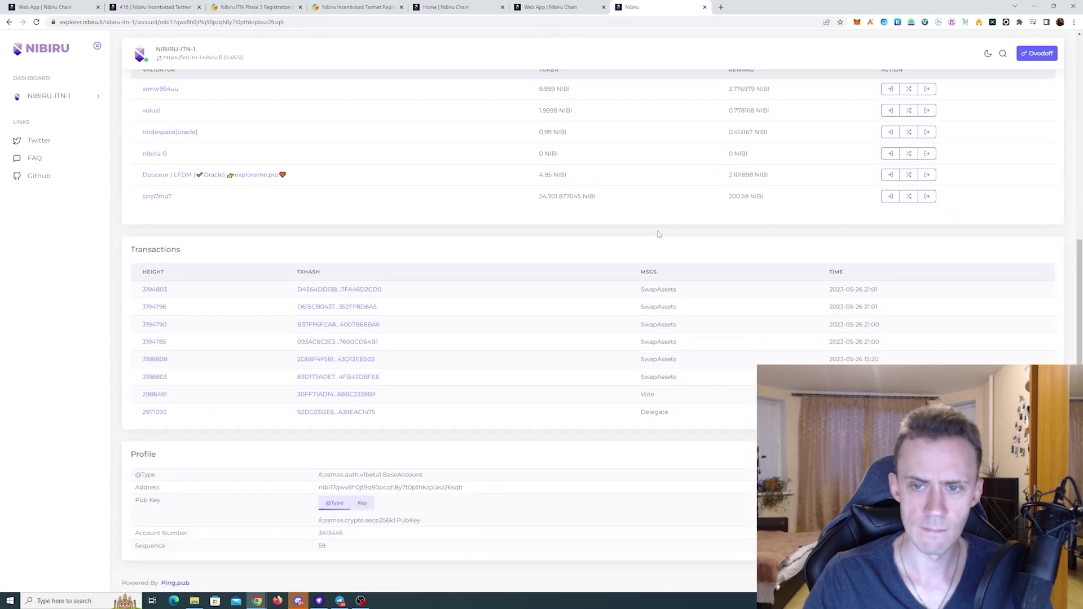
{"action": "key", "text": "F5"}
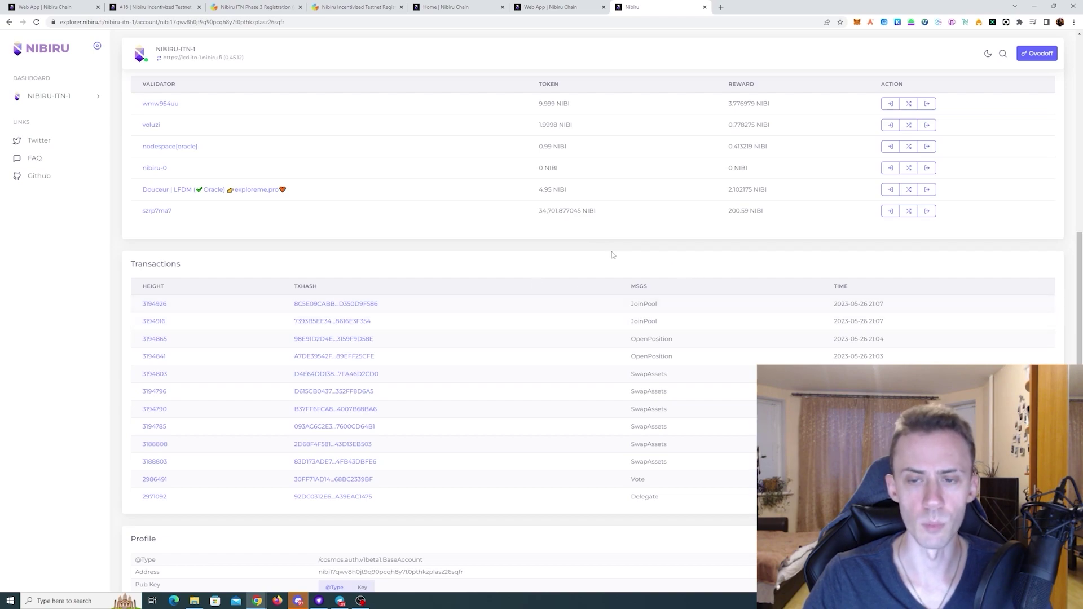
{"action": "left_click", "coordinate": [155, 7]}
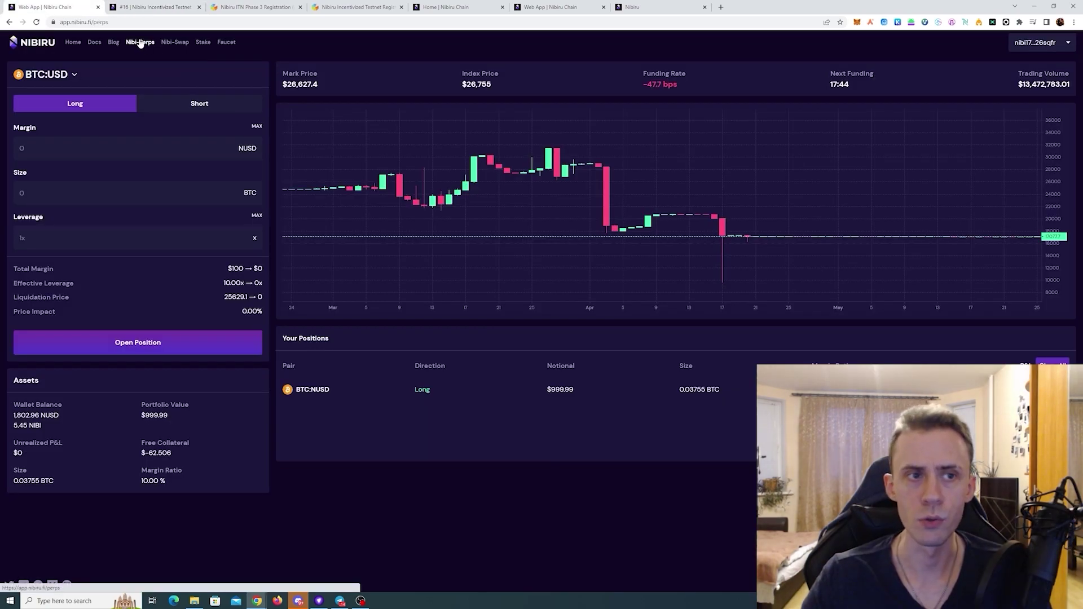
Open a BTC:USD long with 100 NUSD margin at 10x leverage and approve it in Keplr.
{"action": "left_click", "coordinate": [75, 74]}
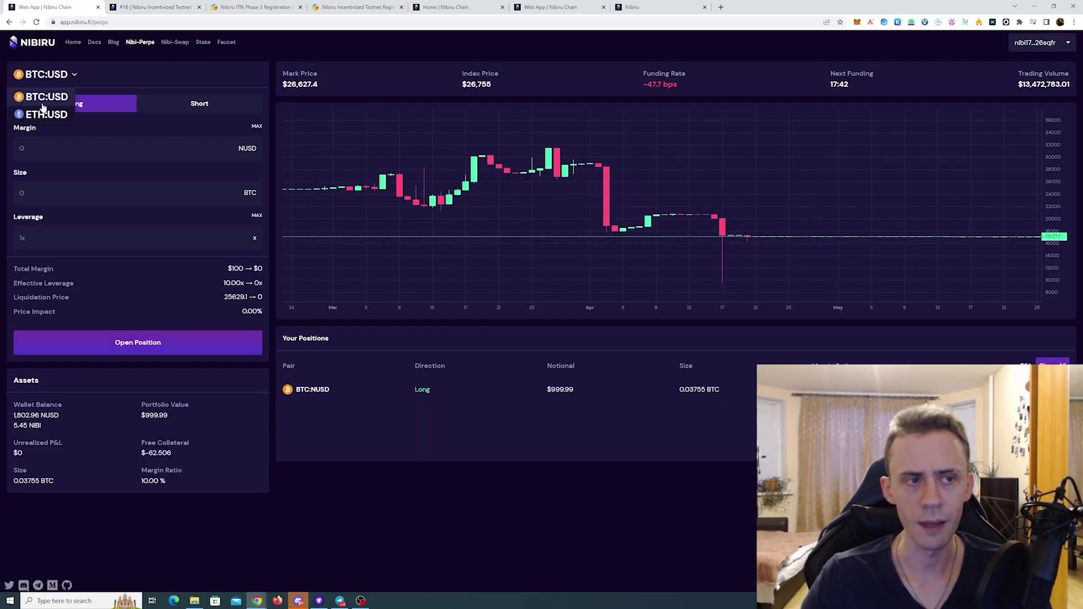
{"action": "left_click", "coordinate": [143, 75]}
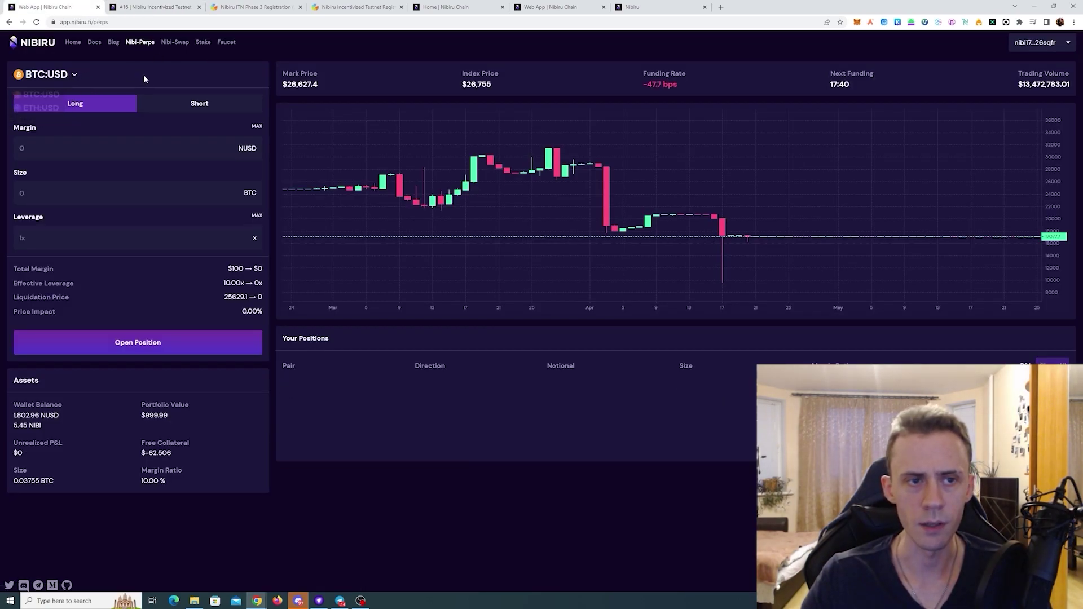
{"action": "left_click", "coordinate": [167, 143]}
{"action": "type", "text": "100"}
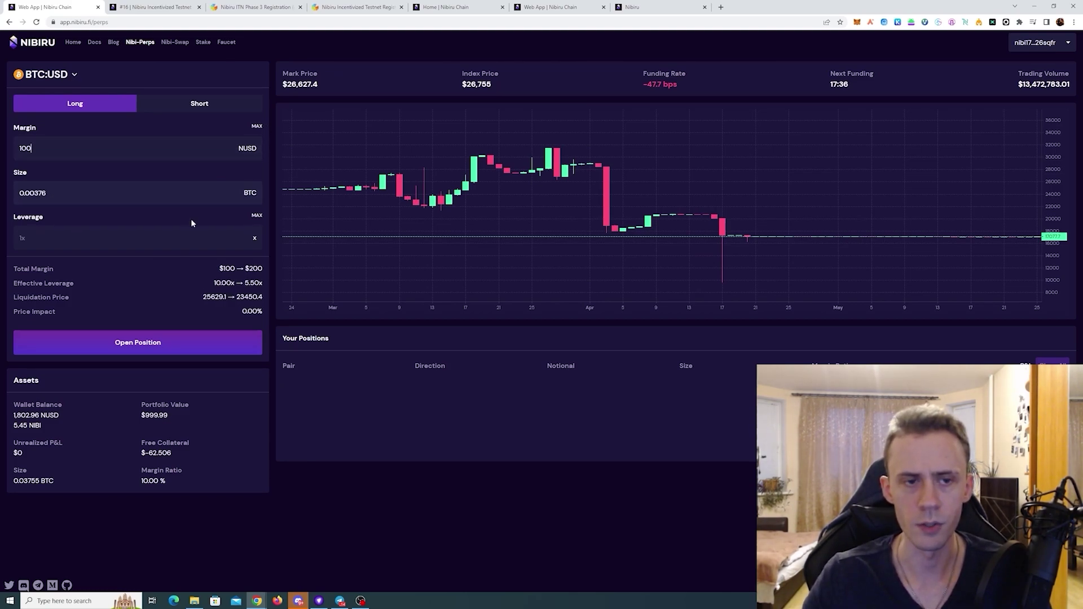
{"action": "left_click", "coordinate": [140, 242]}
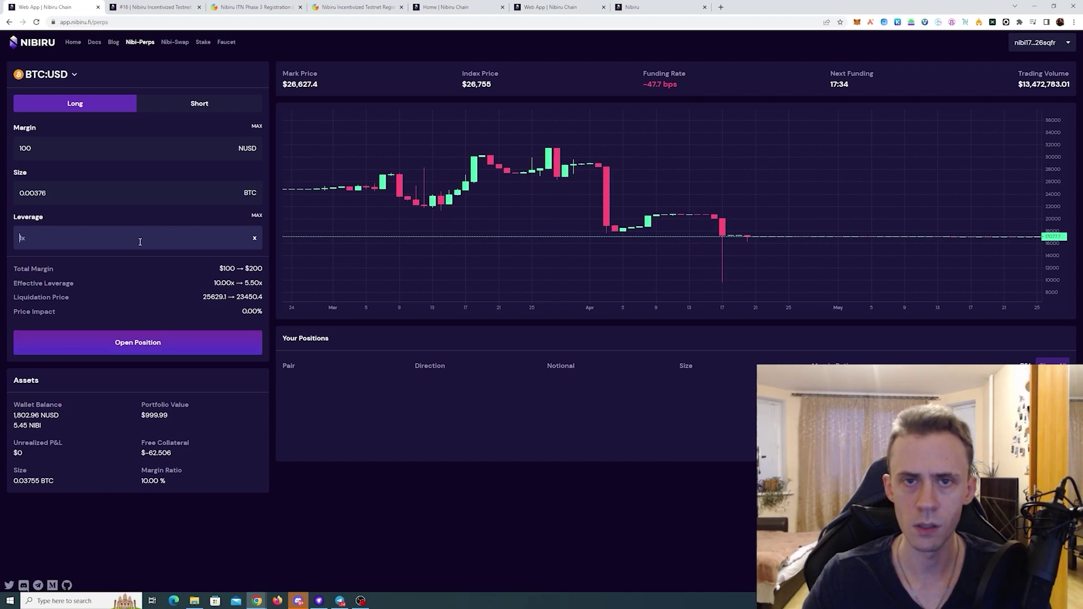
{"action": "type", "text": "10"}
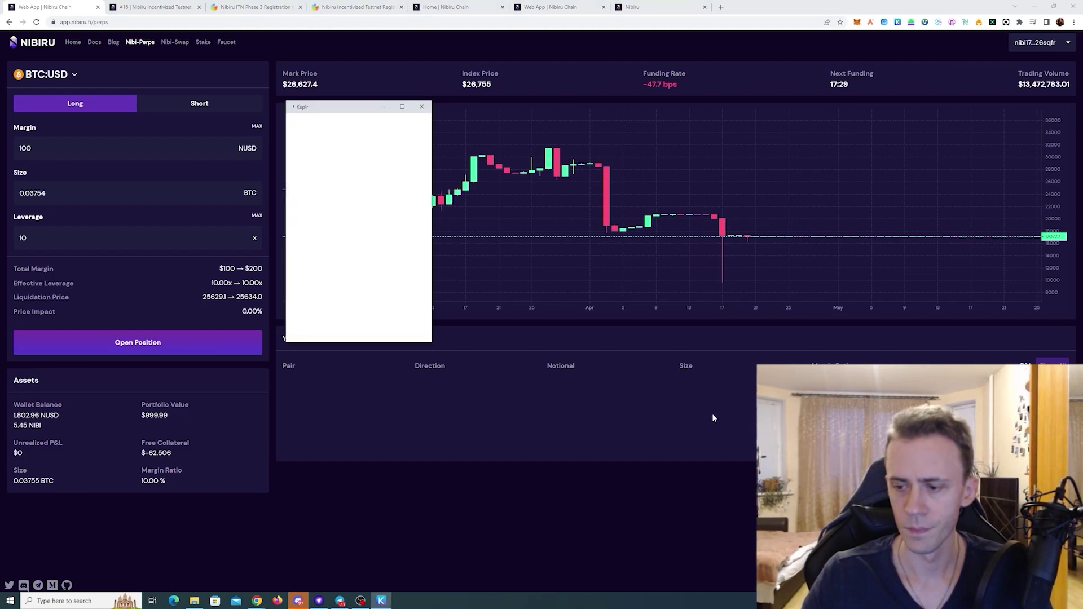
{"action": "left_click", "coordinate": [408, 350]}
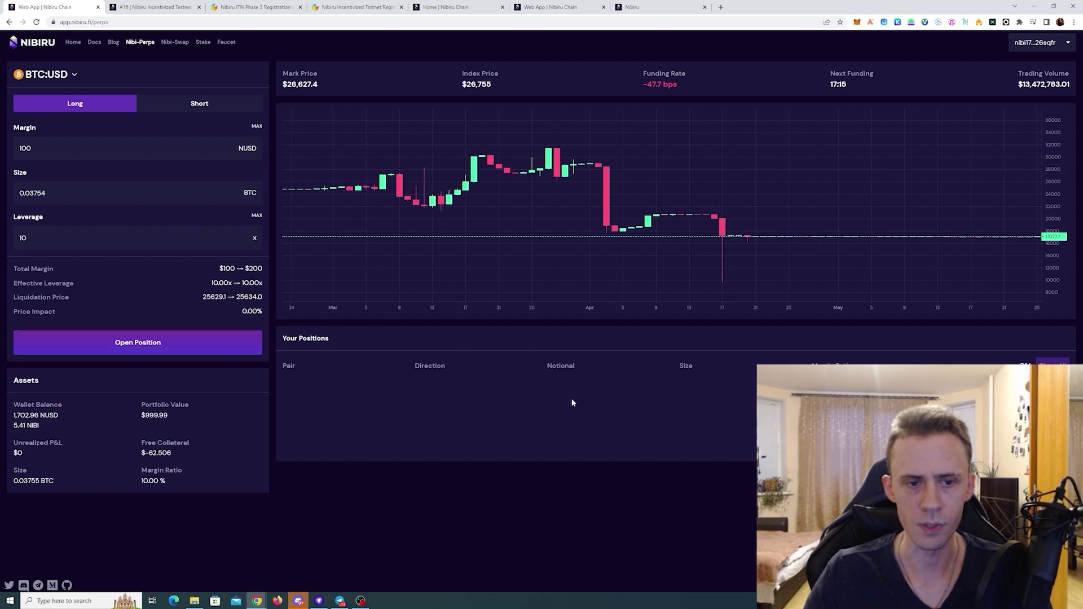
{"action": "left_click", "coordinate": [74, 75]}
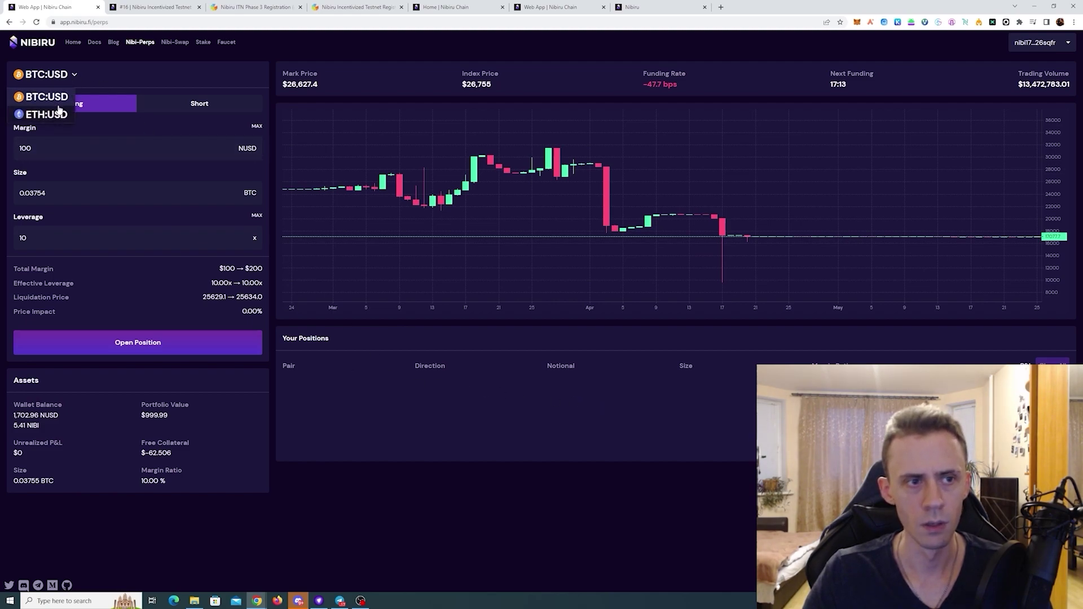
After a first try at ETH:USD, reload the perps page and reconnect the wallet.
{"action": "left_click", "coordinate": [50, 114]}
{"action": "left_click", "coordinate": [201, 150]}
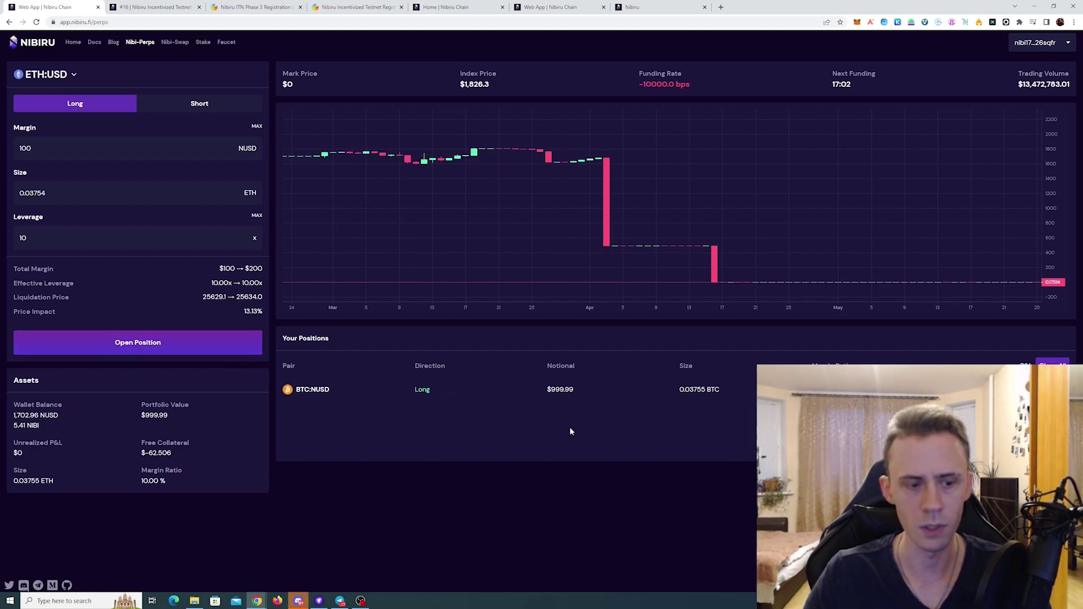
{"action": "key", "text": "F5"}
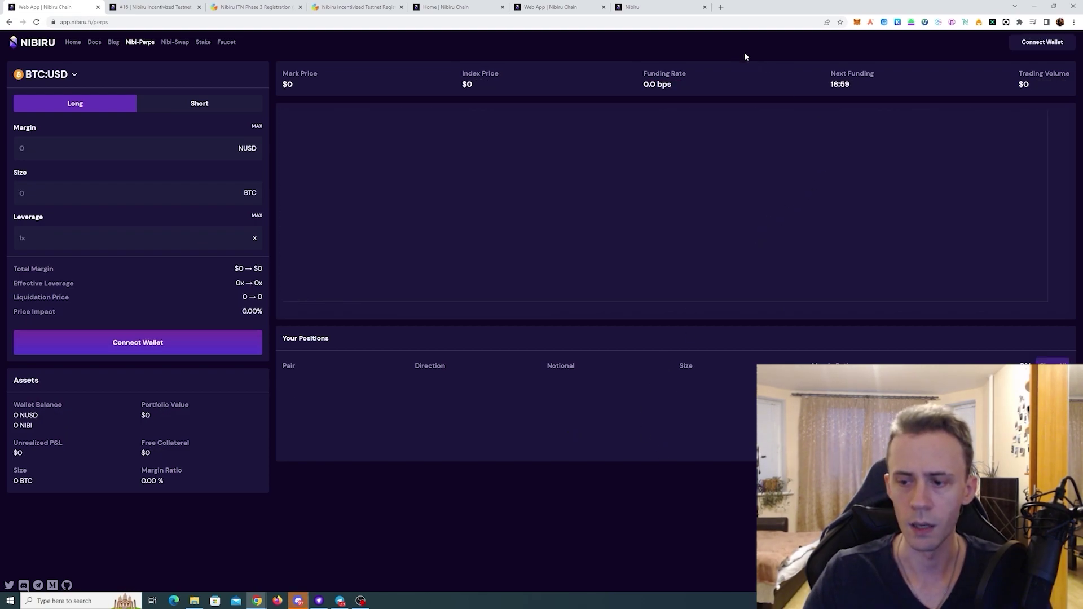
{"action": "left_click", "coordinate": [1042, 42]}
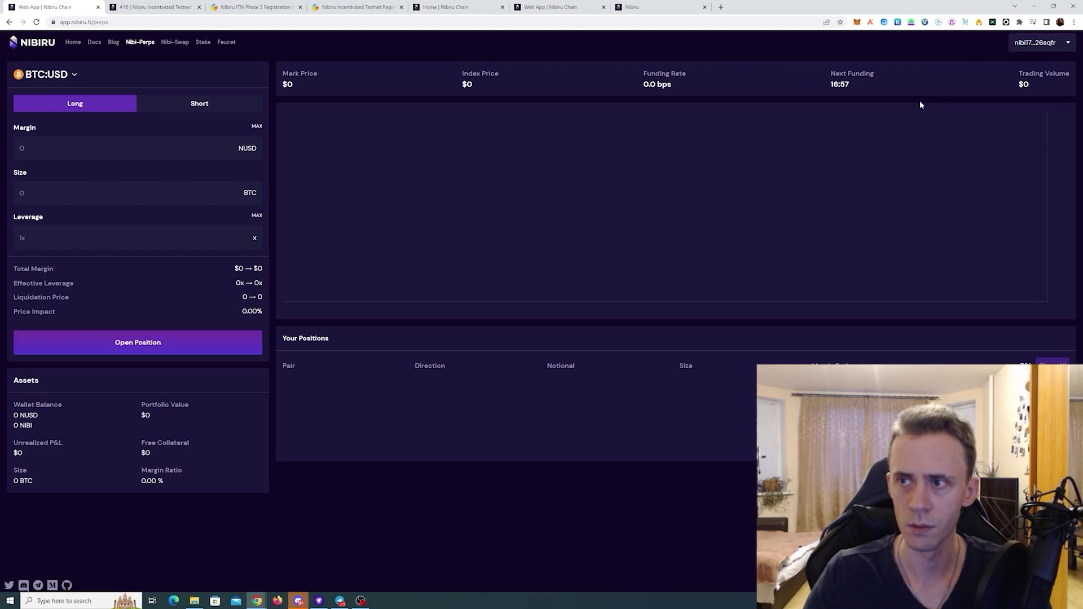
Switch the market to ETH:USD and enter 100 NUSD as margin.
{"action": "left_click", "coordinate": [73, 75]}
{"action": "left_click", "coordinate": [45, 114]}
{"action": "left_click", "coordinate": [189, 148]}
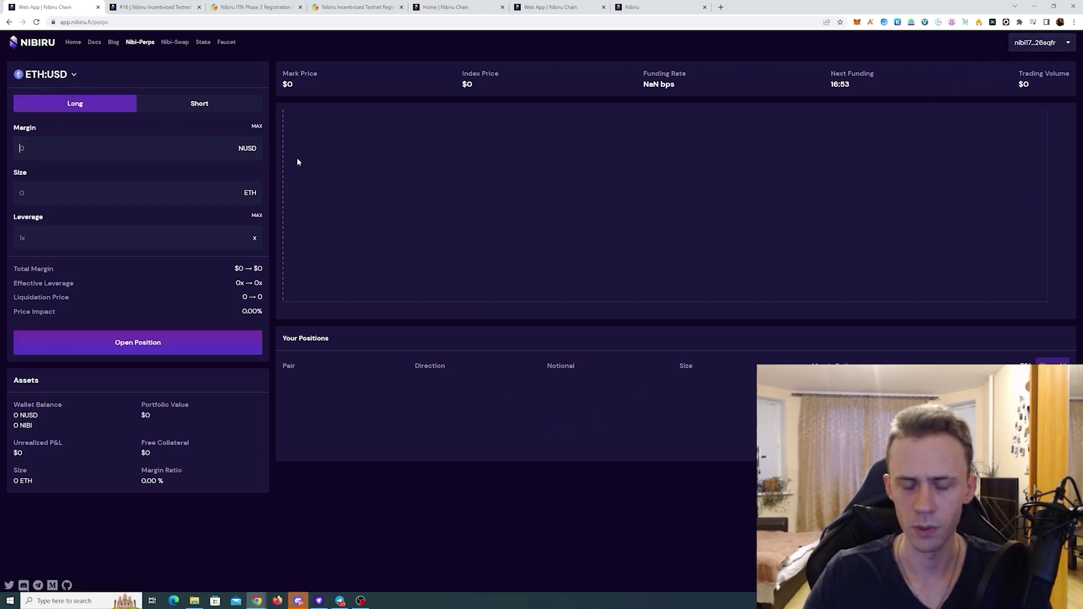
{"action": "type", "text": "100"}
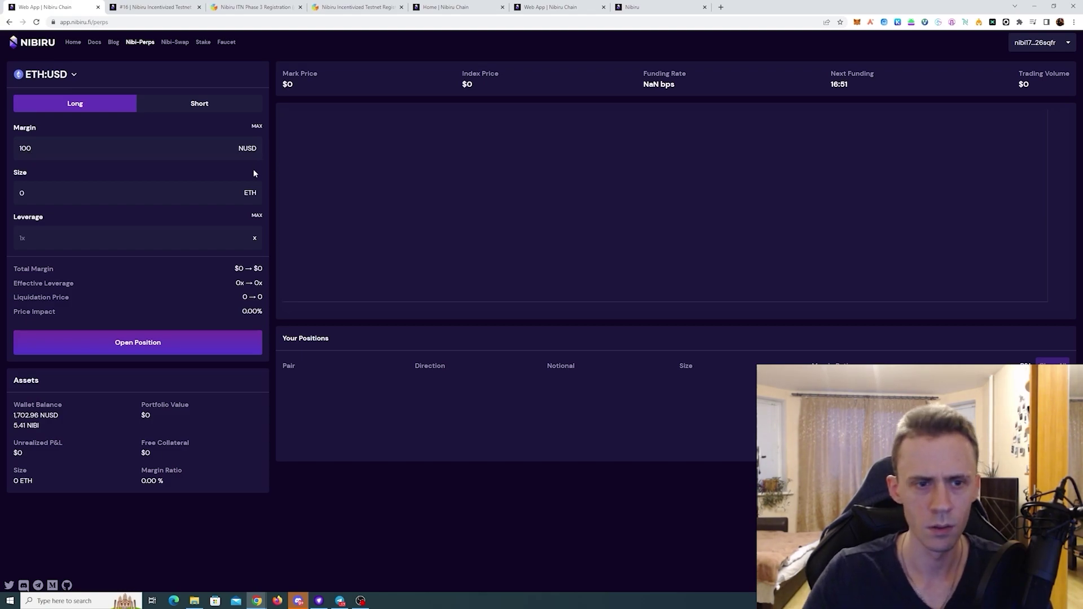
Open a 10x ETH long on 100 NUSD margin, approve it in Keplr, then reload the page.
{"action": "left_click", "coordinate": [136, 236]}
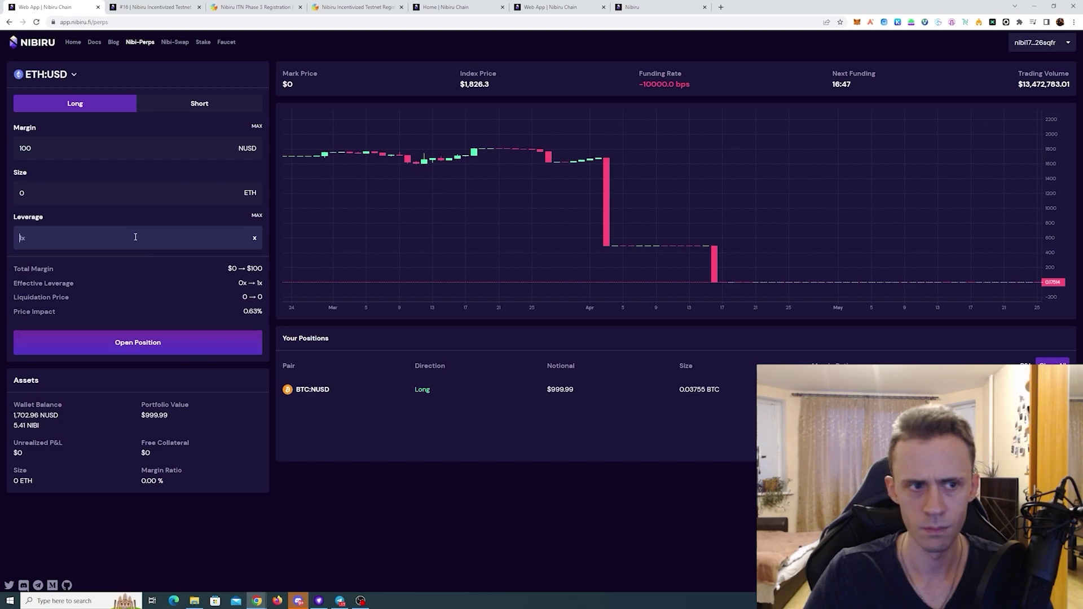
{"action": "type", "text": "10"}
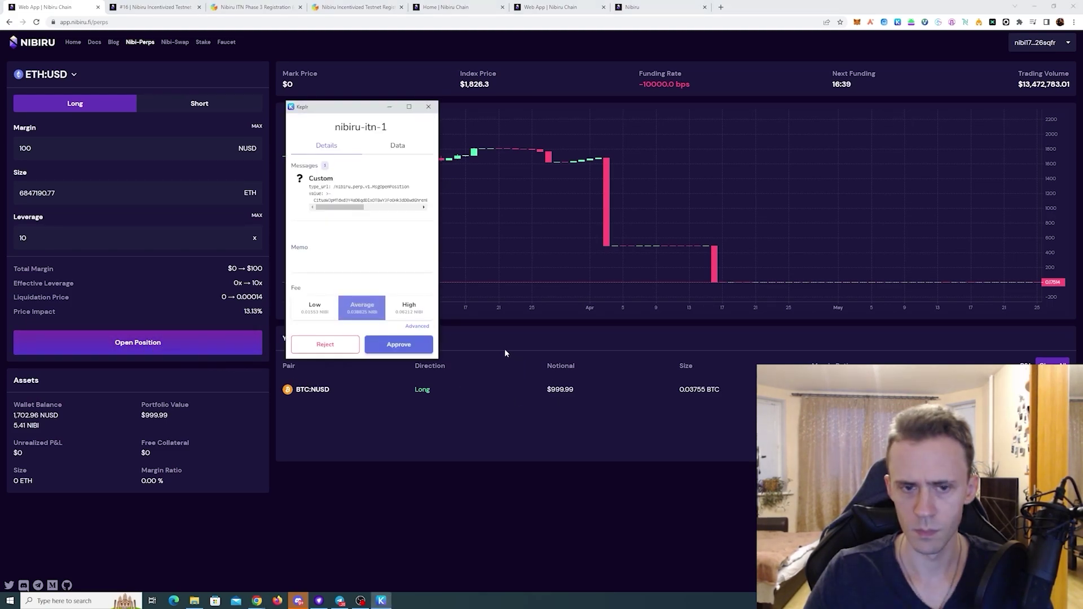
{"action": "left_click", "coordinate": [563, 400]}
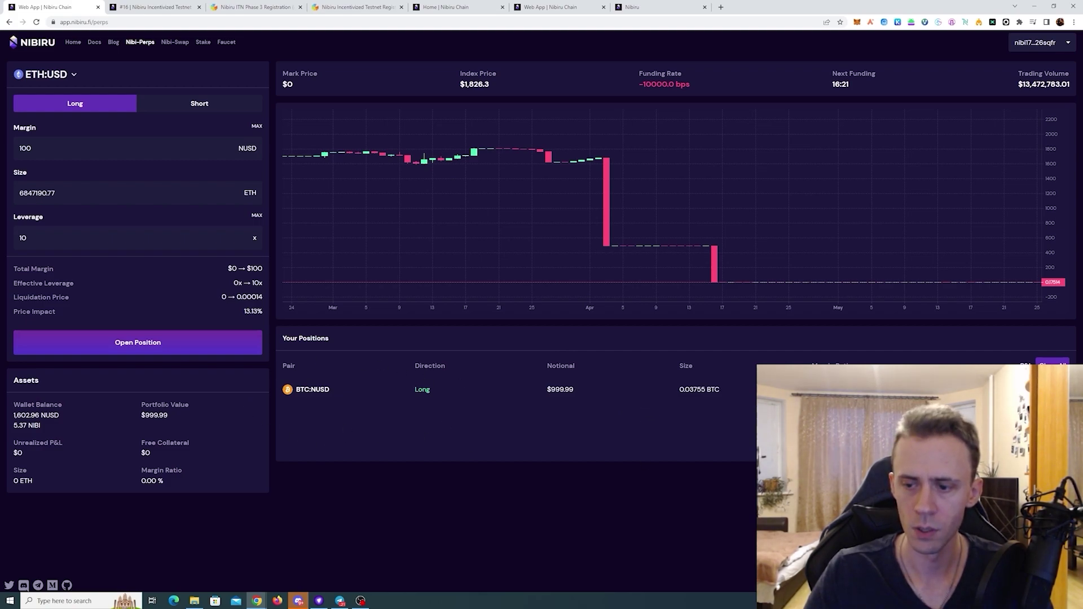
{"action": "left_click", "coordinate": [403, 349]}
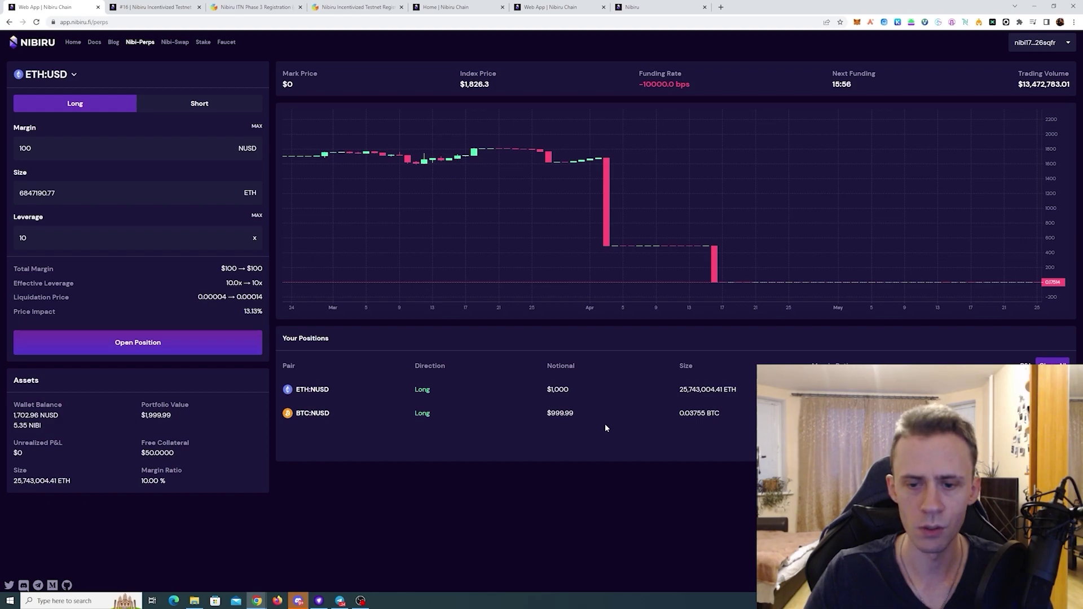
{"action": "key", "text": "F5"}
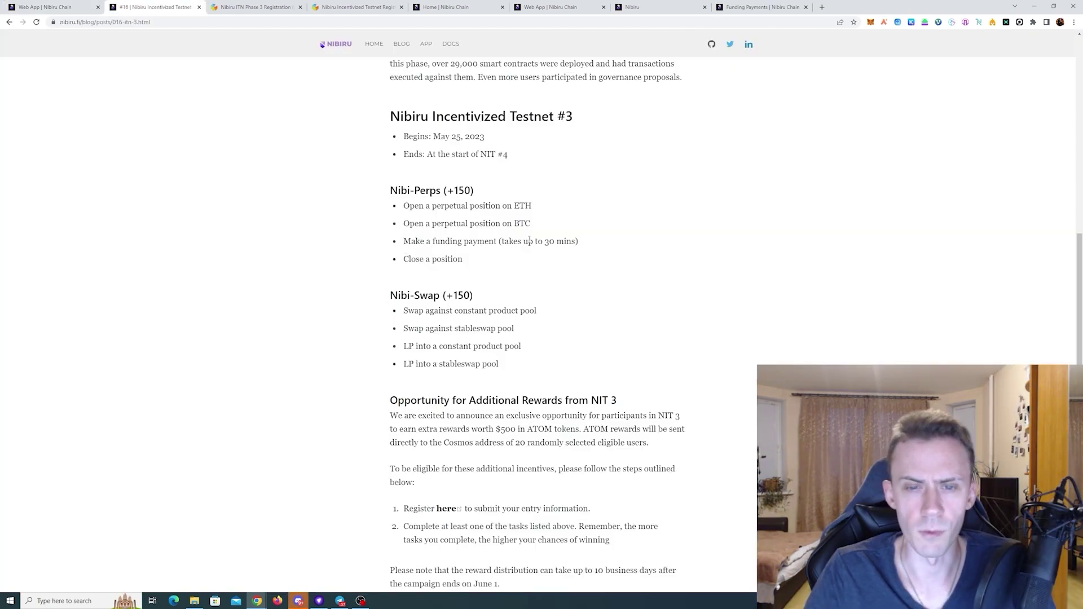
Read through the Funding Payments docs page, then go back to the Web App tab.
{"action": "left_click", "coordinate": [771, 6]}
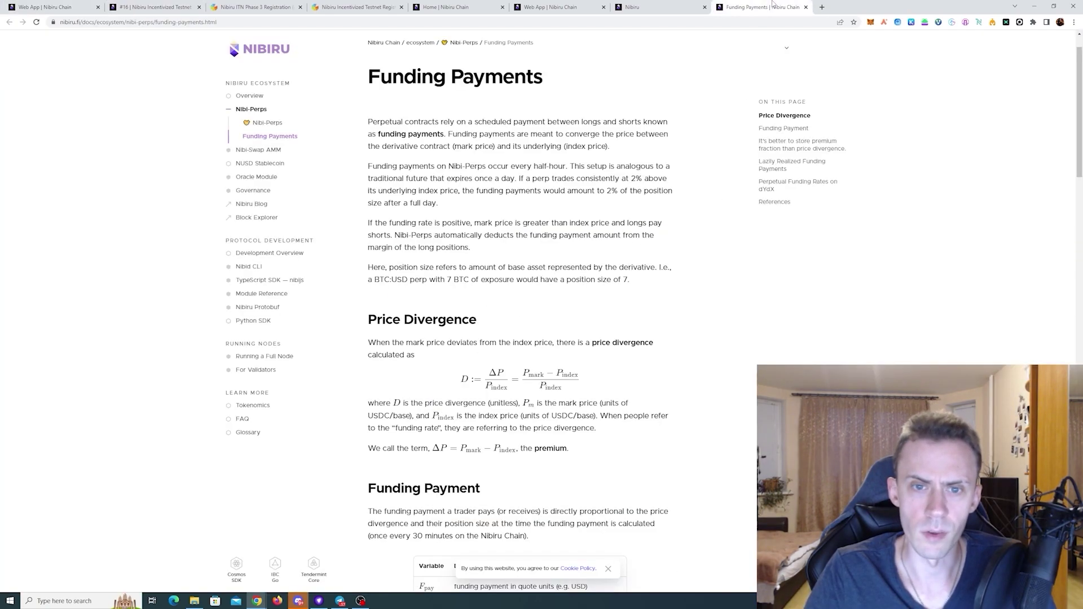
{"action": "scroll", "coordinate": [665, 97], "scroll_direction": "down", "scroll_amount": 3}
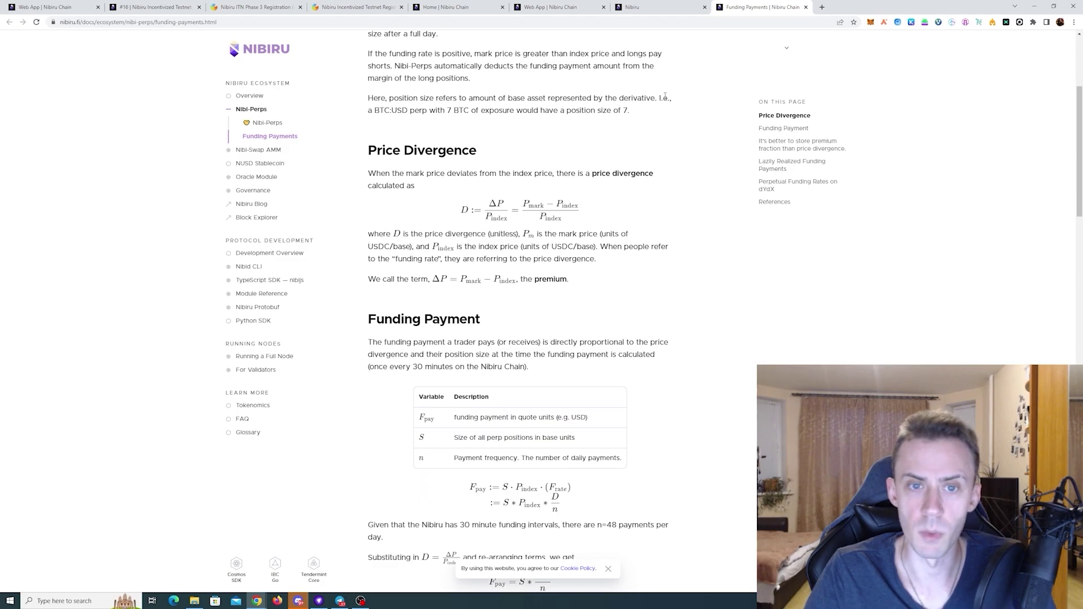
{"action": "scroll", "coordinate": [664, 98], "scroll_direction": "down", "scroll_amount": 15}
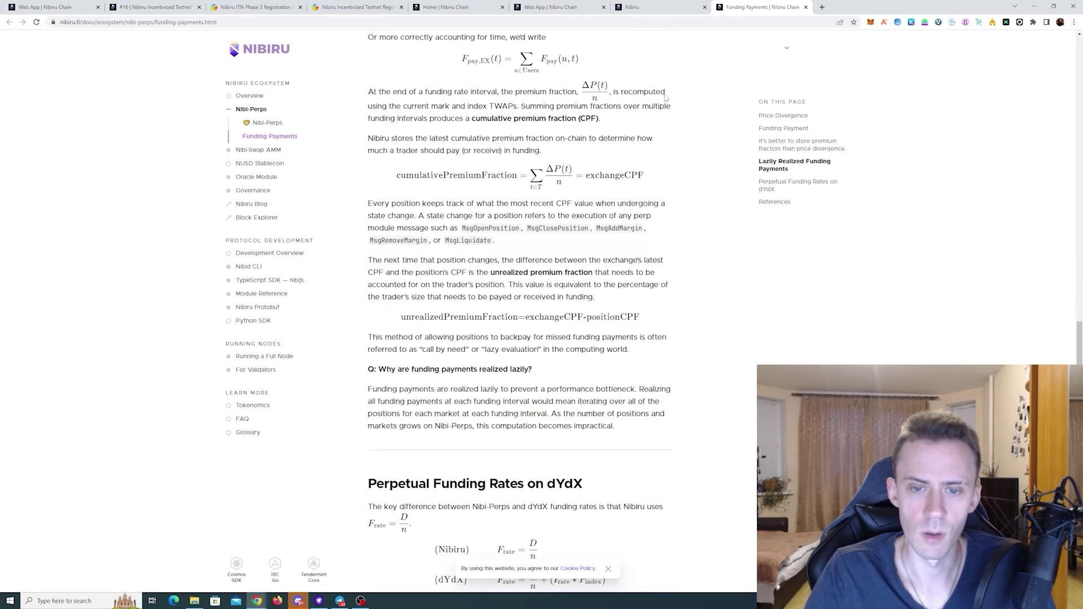
{"action": "scroll", "coordinate": [664, 97], "scroll_direction": "down", "scroll_amount": 6}
{"action": "scroll", "coordinate": [678, 99], "scroll_direction": "up", "scroll_amount": 16}
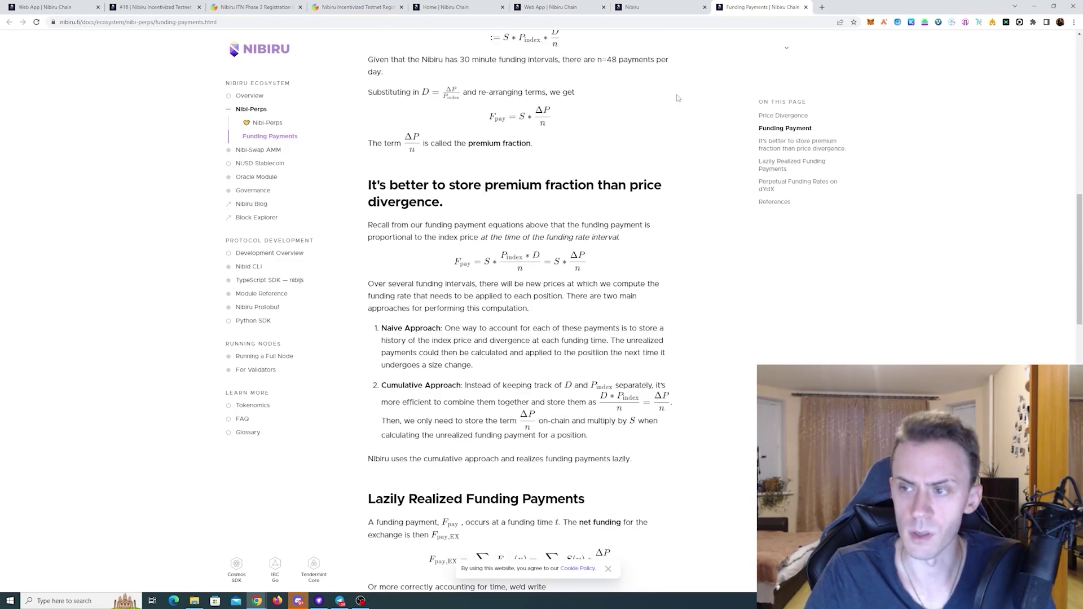
{"action": "scroll", "coordinate": [678, 98], "scroll_direction": "up", "scroll_amount": 8}
{"action": "left_click", "coordinate": [52, 4]}
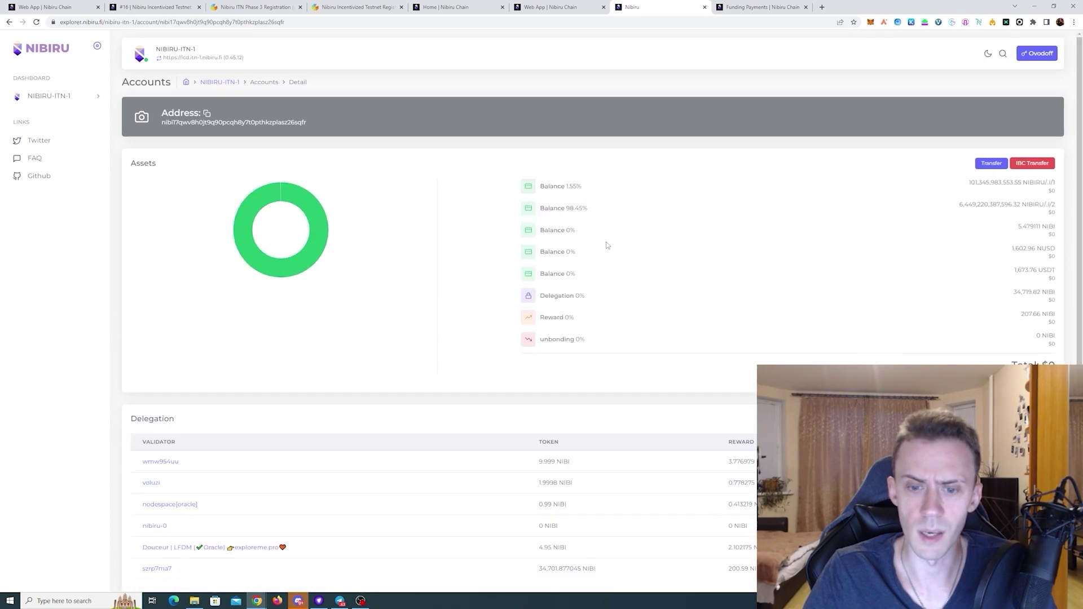
Review the explorer's recent OpenPosition and ClosePosition transactions, then return to the NIT #3 blog post.
{"action": "scroll", "coordinate": [614, 249], "scroll_direction": "down", "scroll_amount": 2}
{"action": "scroll", "coordinate": [613, 249], "scroll_direction": "down", "scroll_amount": 4}
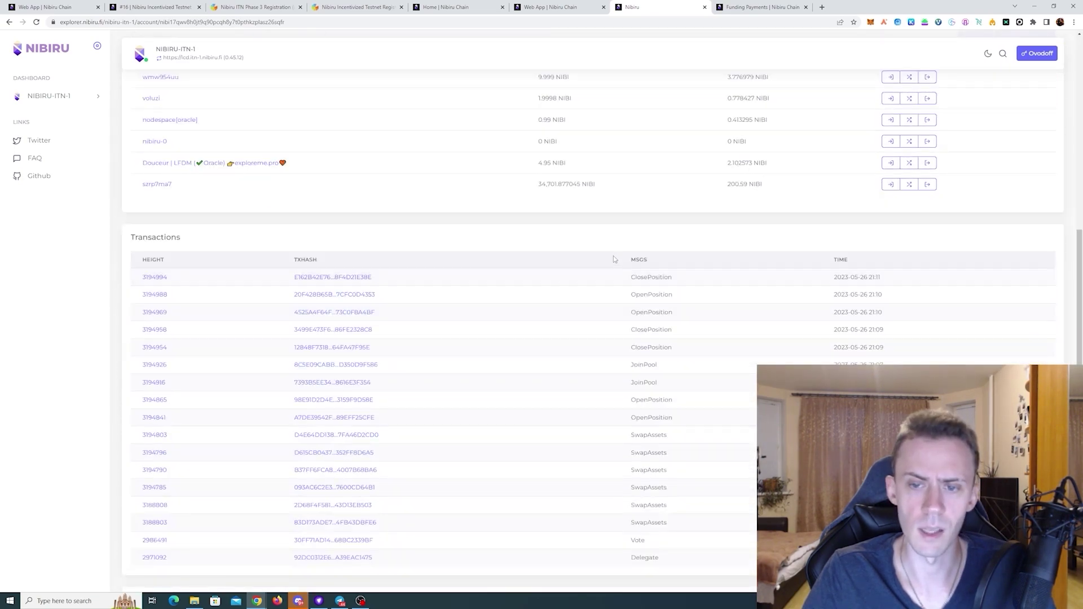
{"action": "left_click_drag", "start_coordinate": [614, 256], "coordinate": [658, 313]}
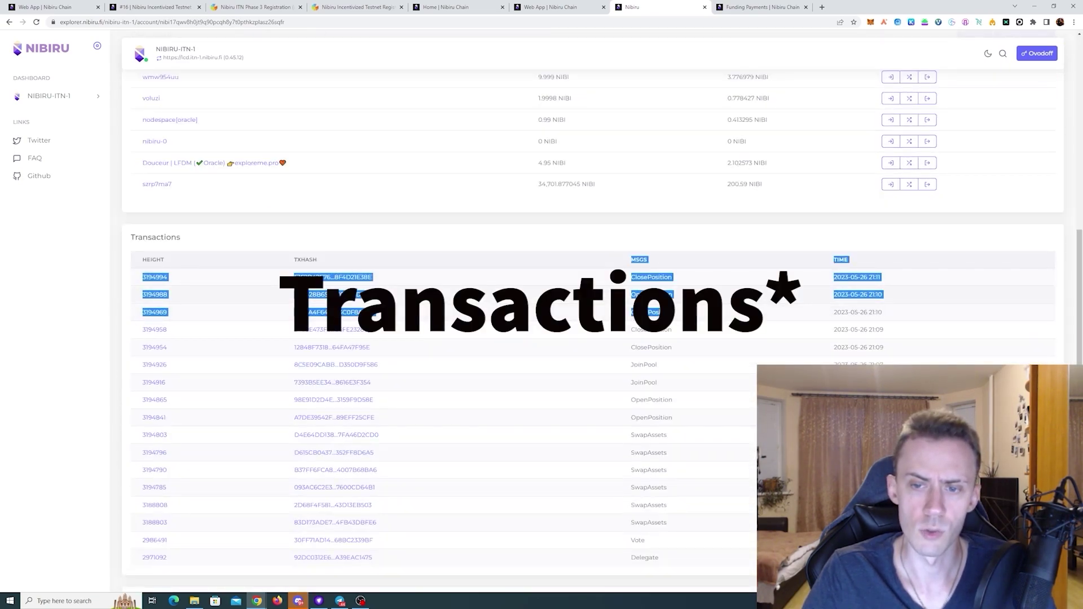
{"action": "left_click", "coordinate": [661, 236]}
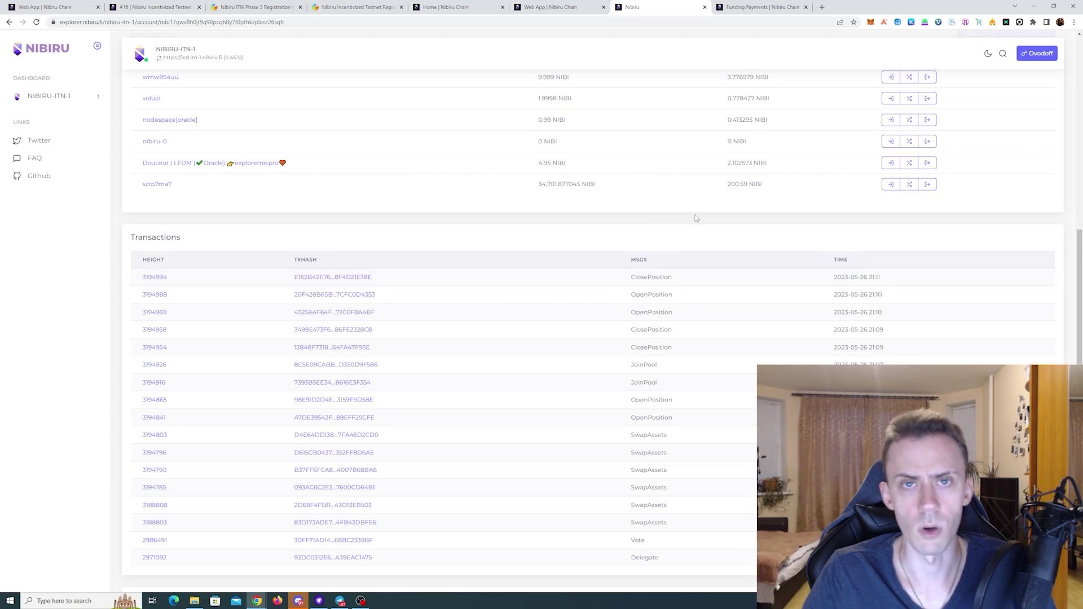
{"action": "key", "text": "ctrl+2"}
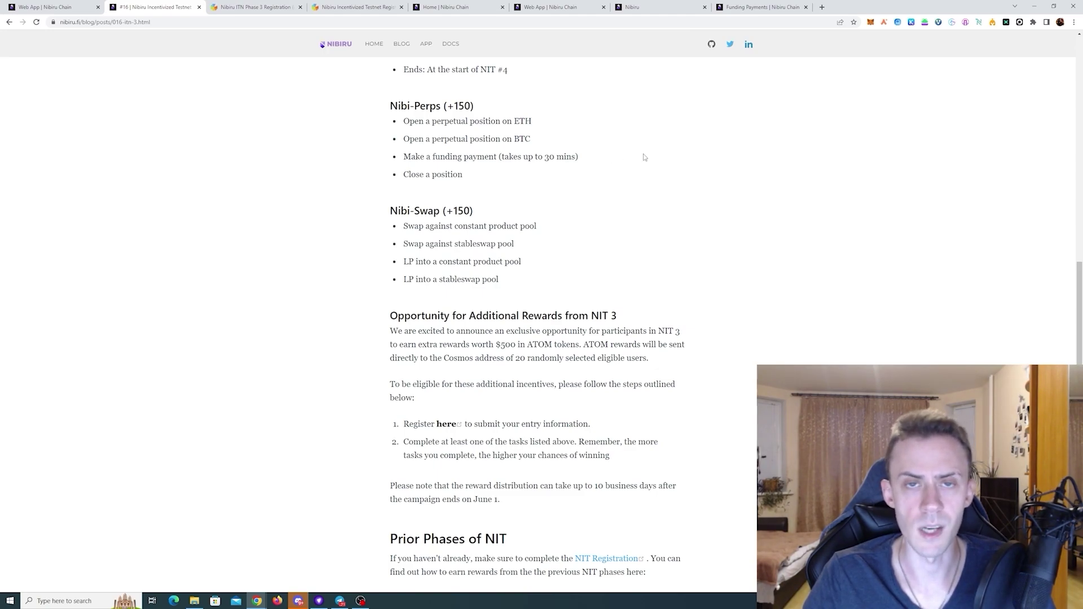
Follow the blog's 'here' link to the Gleam Incentivized Testnet 3 raffle page and view its entry options.
{"action": "scroll", "coordinate": [645, 157], "scroll_direction": "up", "scroll_amount": 1}
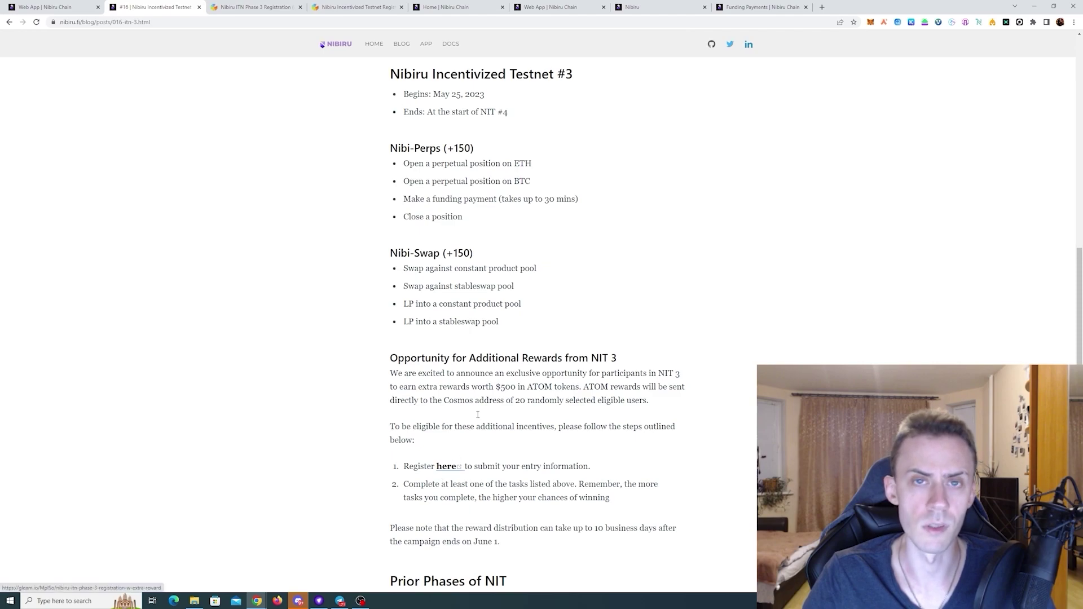
{"action": "left_click", "coordinate": [257, 7]}
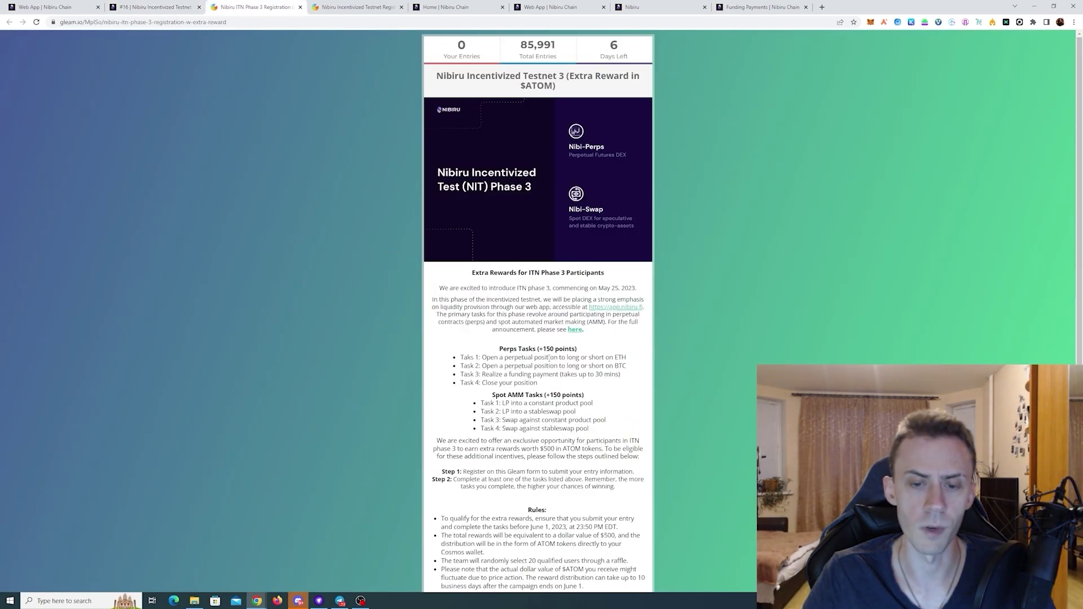
{"action": "scroll", "coordinate": [768, 192], "scroll_direction": "down", "scroll_amount": 4}
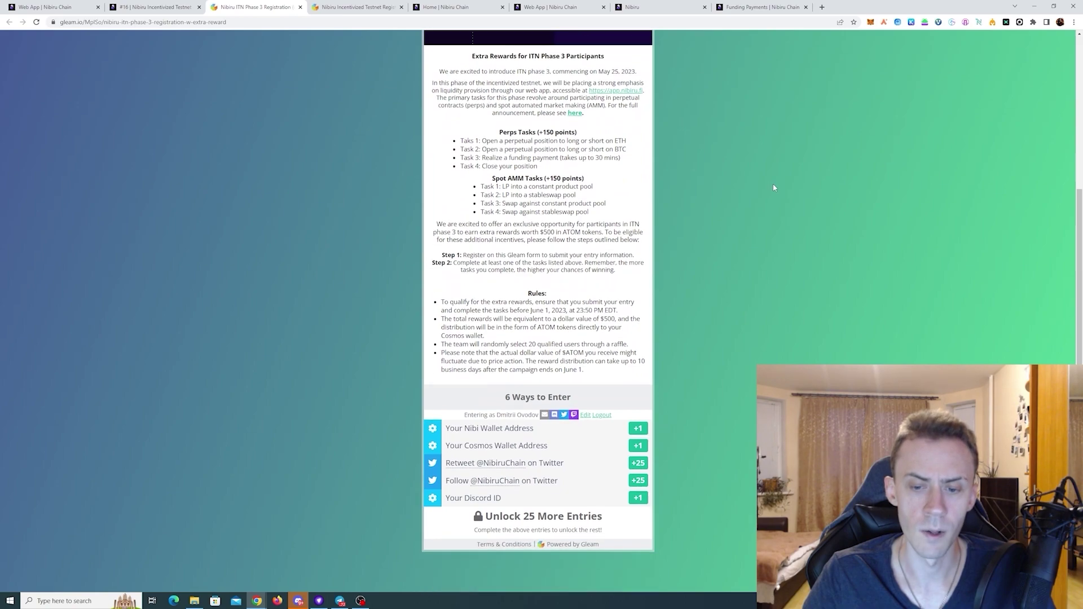
{"action": "scroll", "coordinate": [774, 185], "scroll_direction": "up", "scroll_amount": 1}
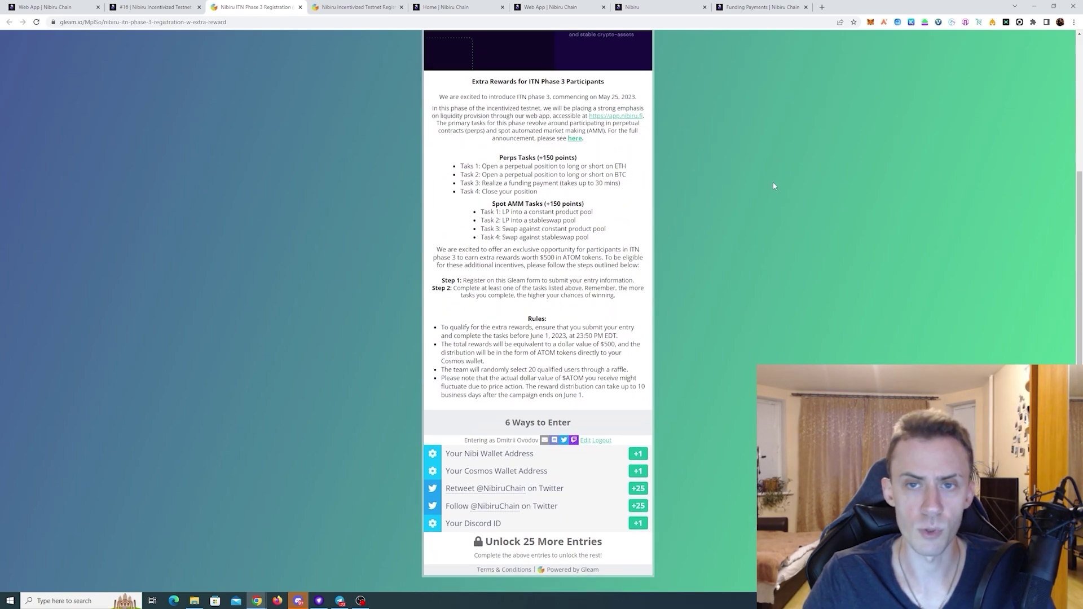